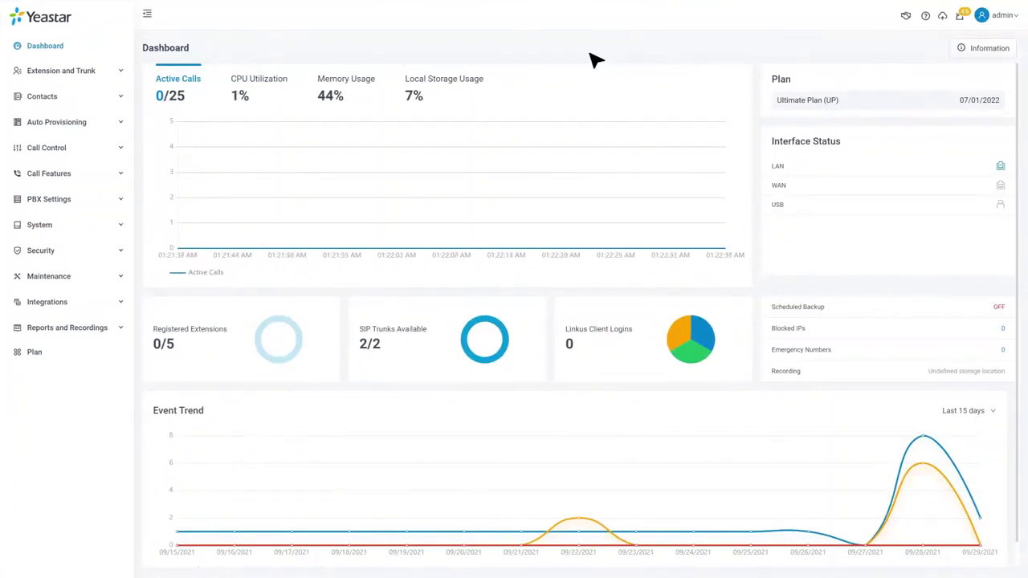
- Expand Call Features in the sidebar to list Voicemail, IVR, Ring Group and Queue
left_click(125, 176)
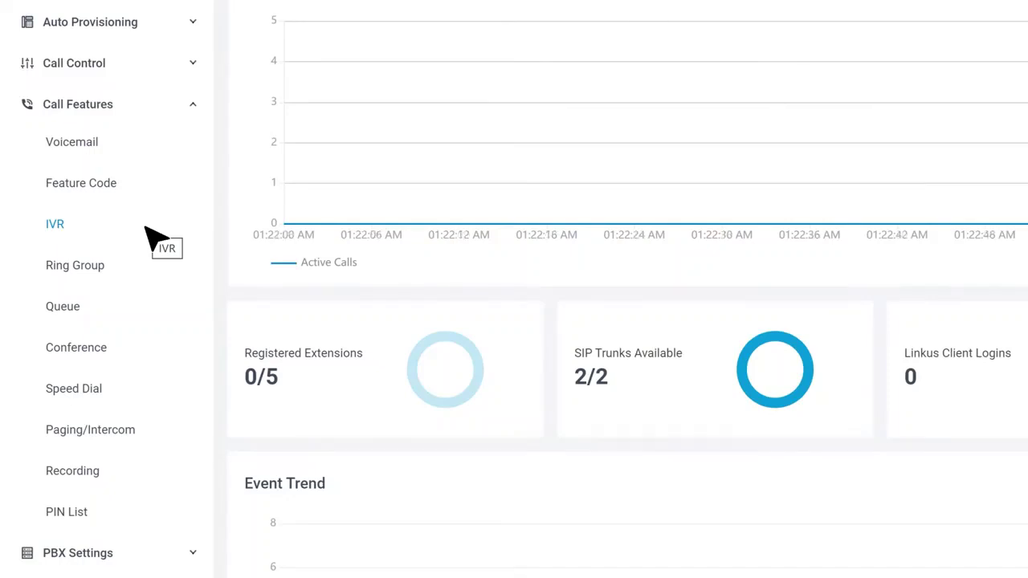
- Go to the Custom Prompt list under PBX Settings > Voice Prompt
left_click(199, 506)
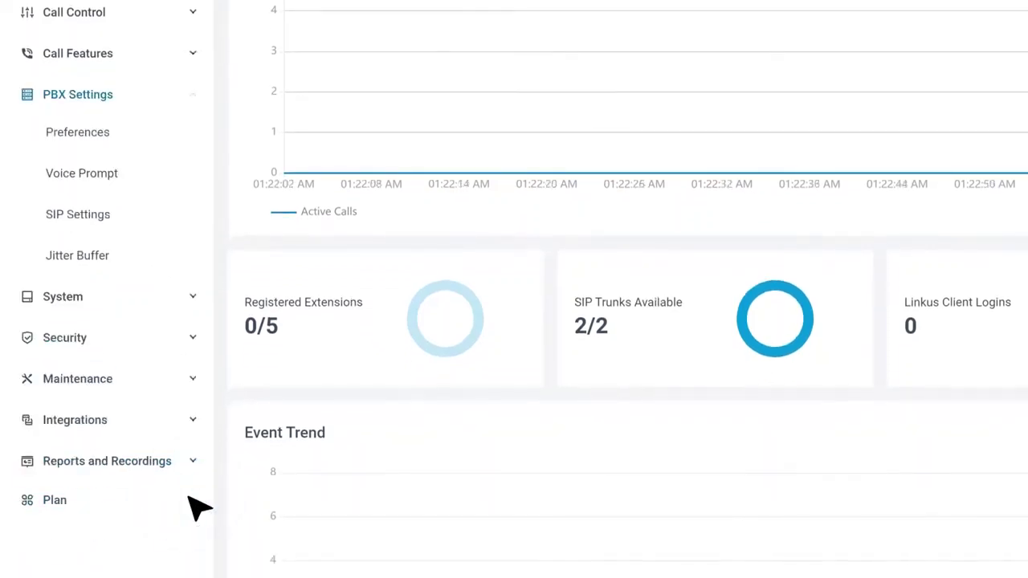
left_click(173, 183)
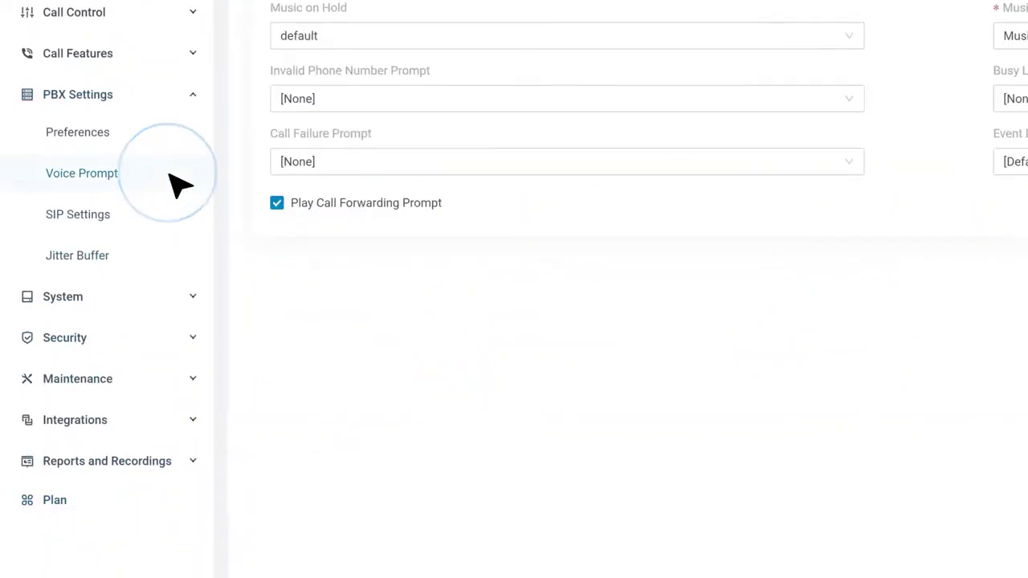
left_click(397, 93)
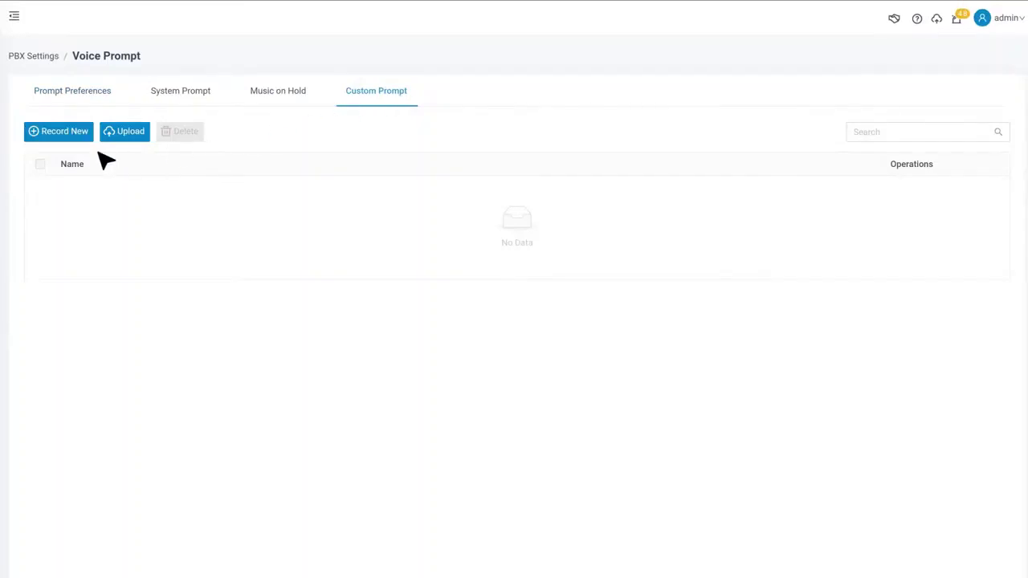
- Start recording a new named custom prompt through extension 1001
left_click(68, 136)
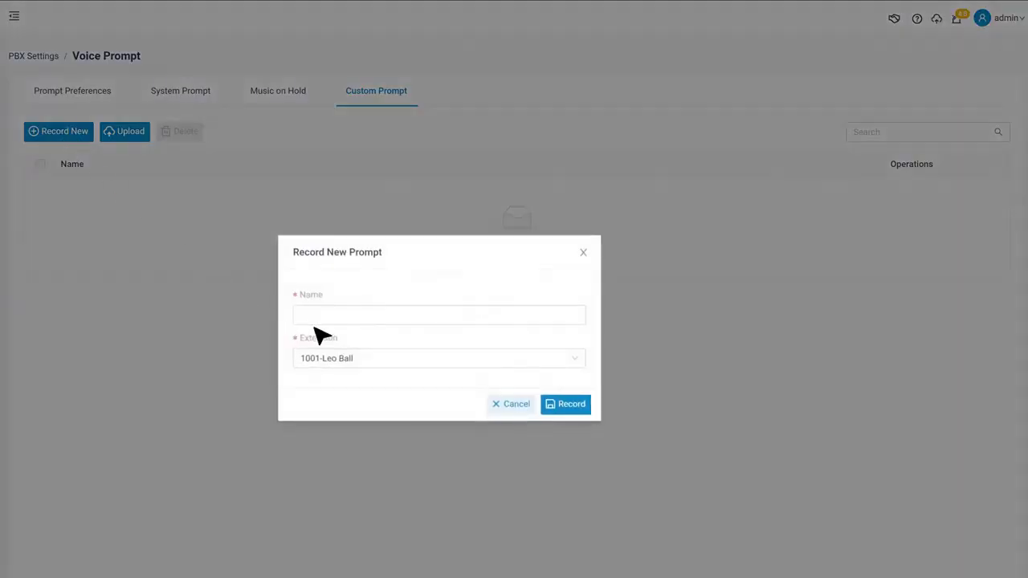
left_click(313, 317)
type("LeoBall")
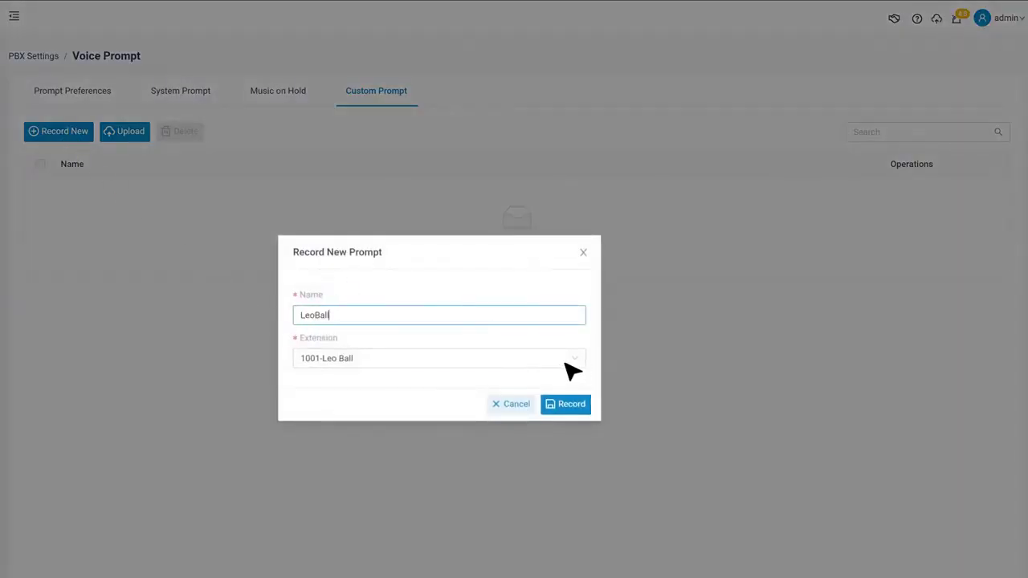
left_click(572, 365)
left_click(481, 384)
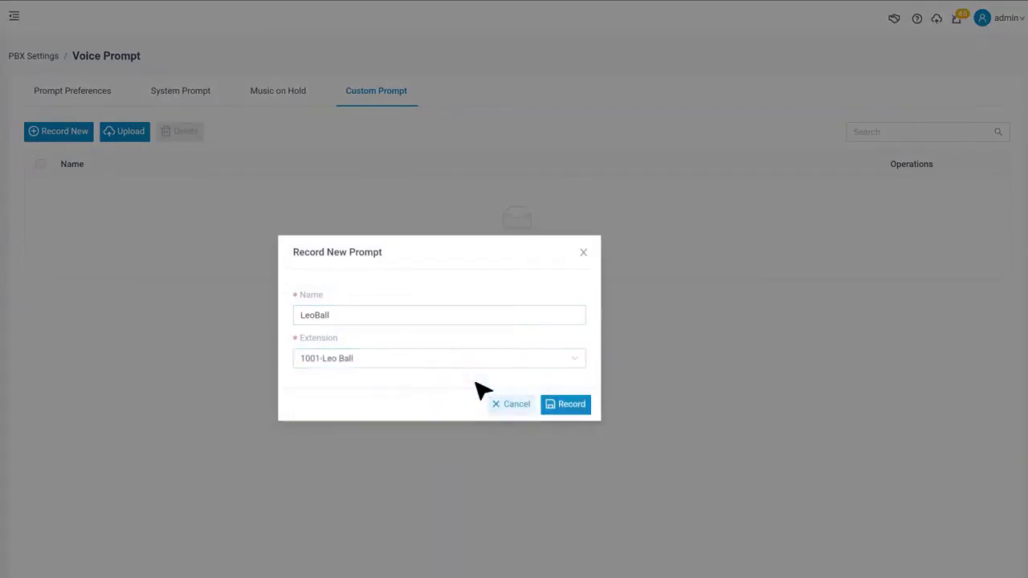
left_click(583, 408)
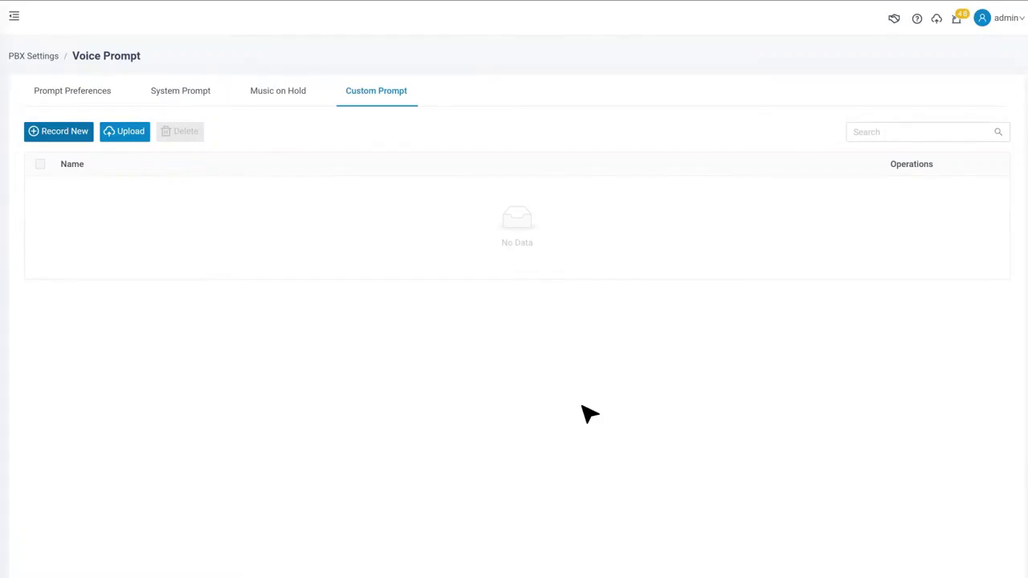
- Upload IVR.mp3 as a custom prompt, converted and listed as IVR.wav
left_click(140, 138)
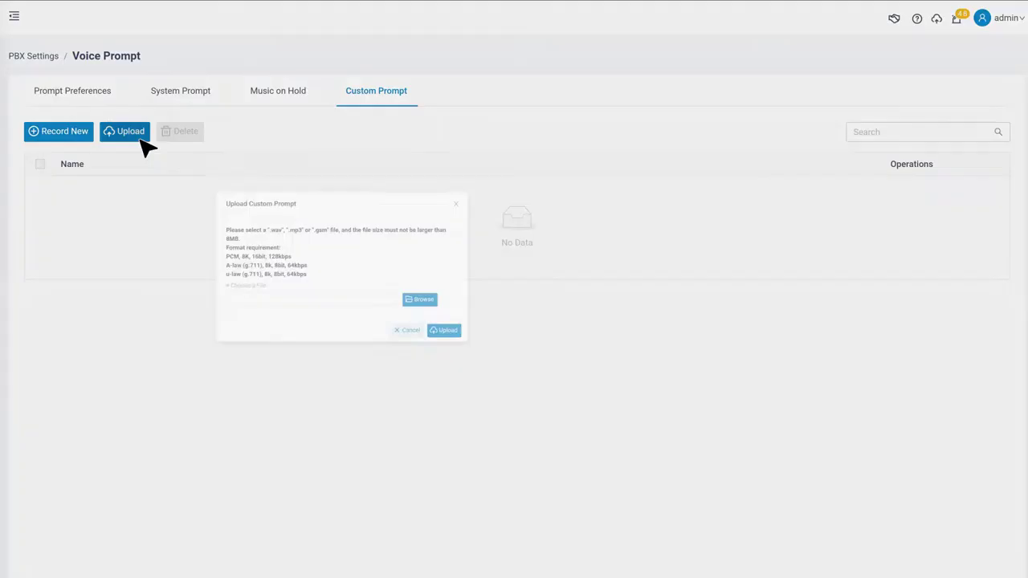
left_click(562, 377)
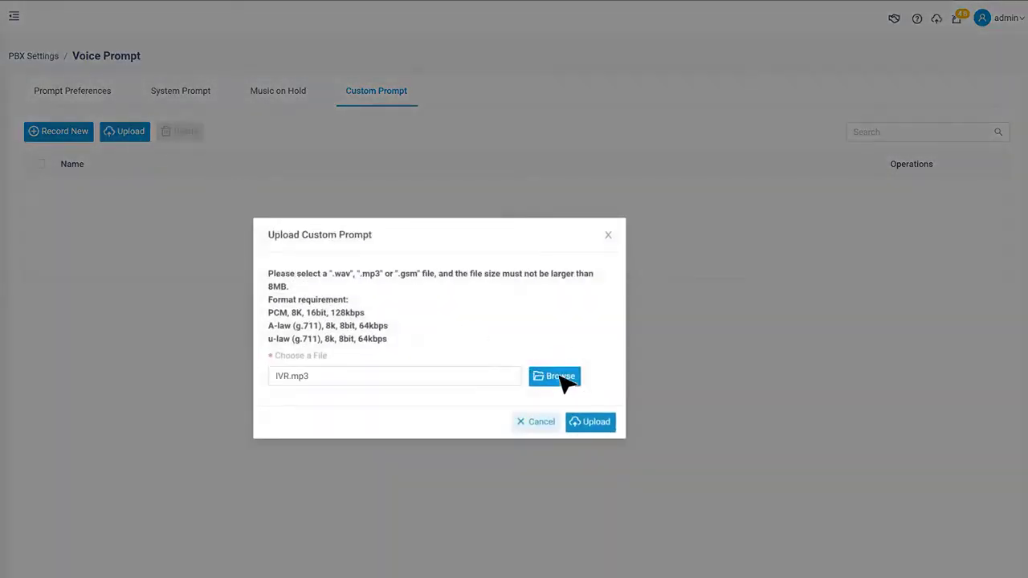
left_click(592, 424)
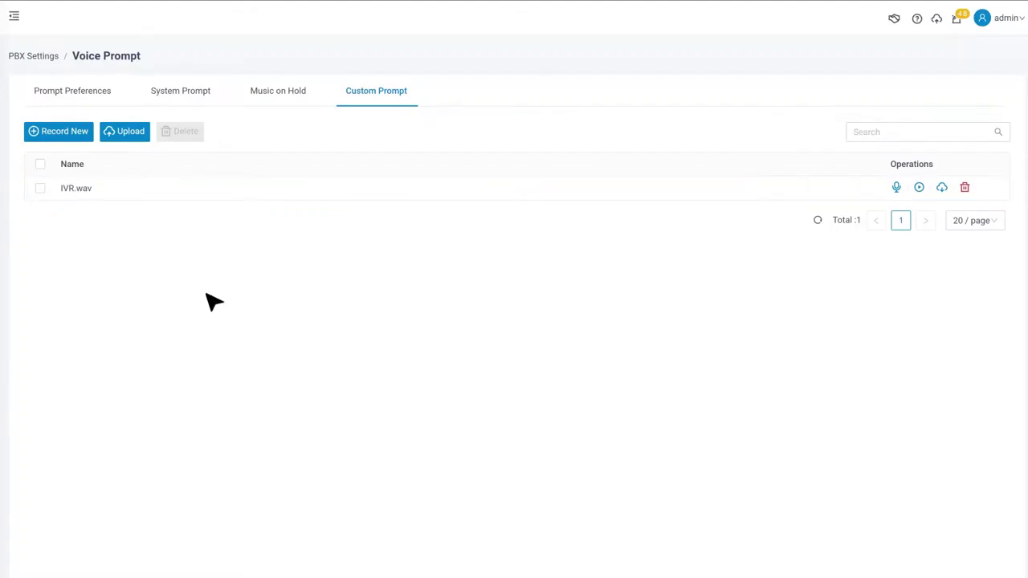
left_click(133, 202)
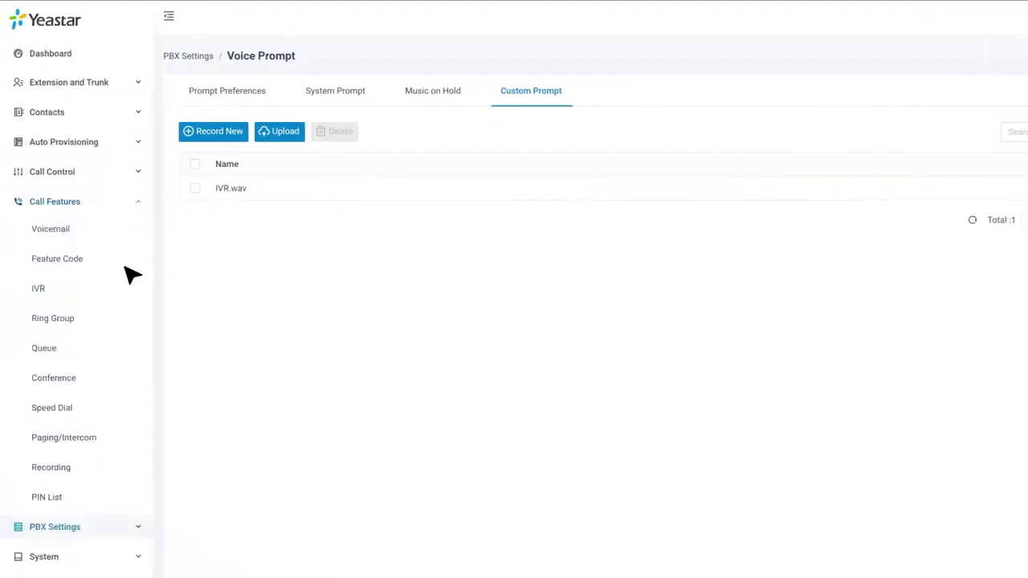
- Create IVR 6200, named 6200, with prompts [Default] followed by IVR.wav
left_click(122, 287)
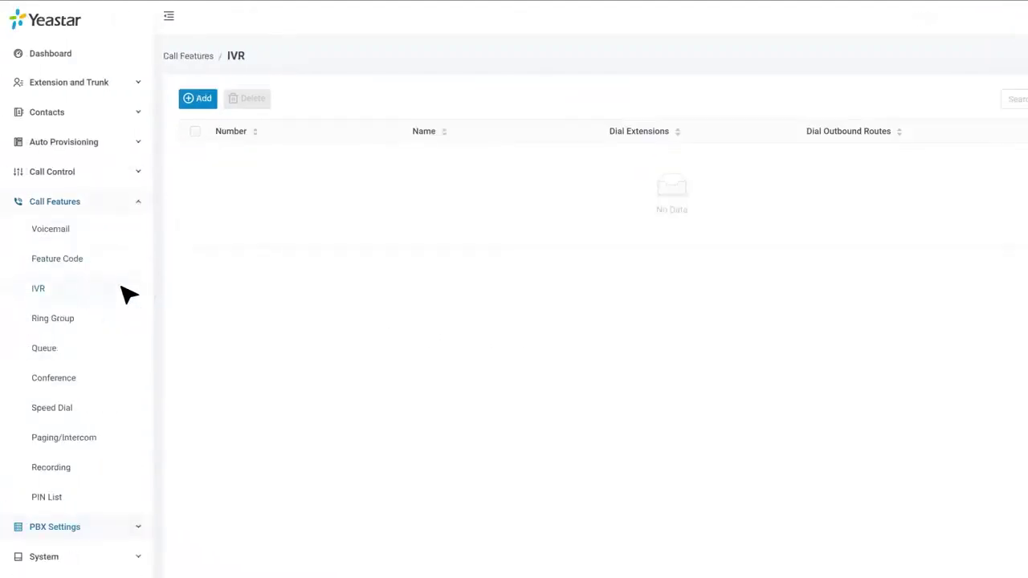
left_click(202, 100)
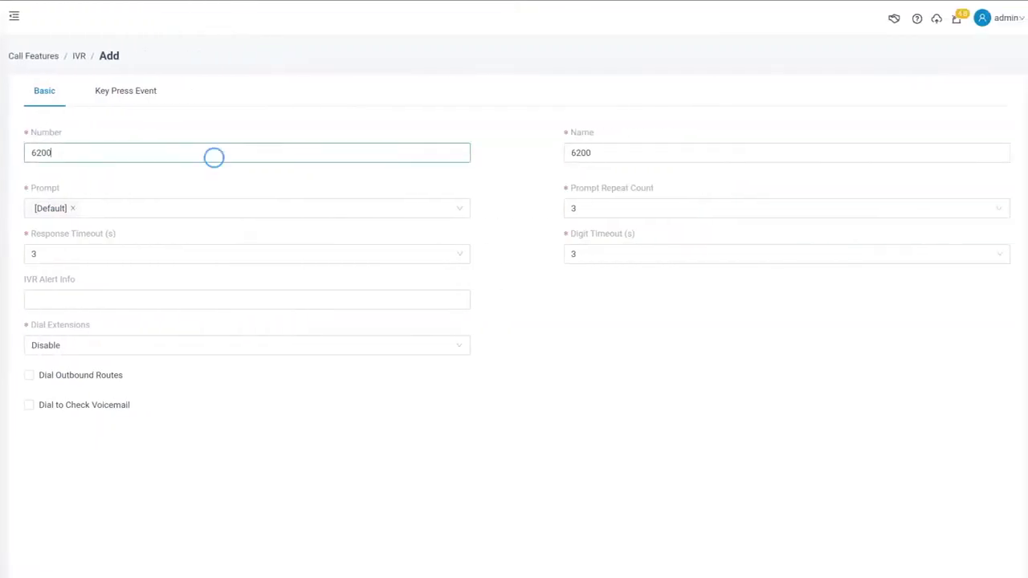
left_click(642, 153)
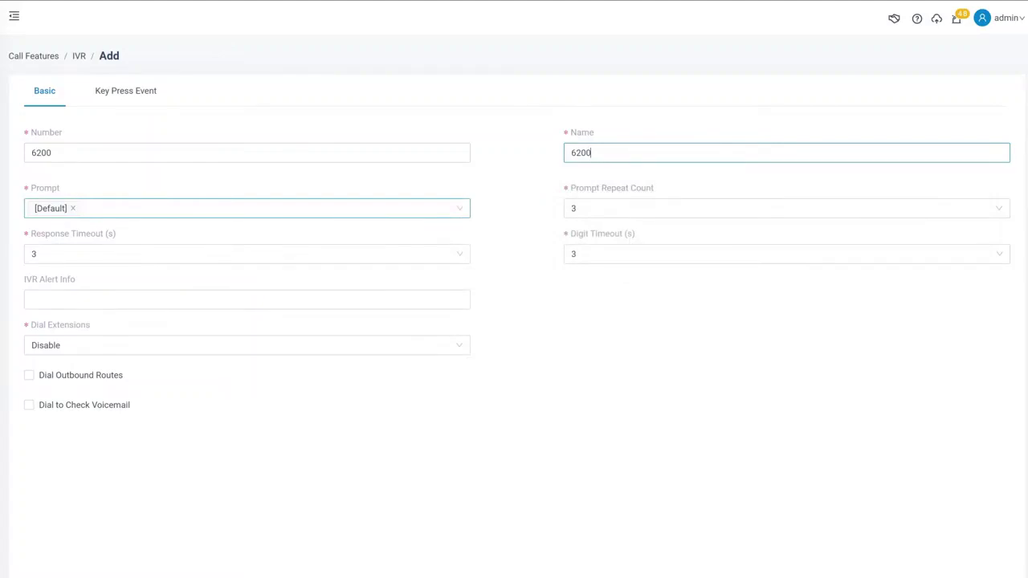
left_click(464, 211)
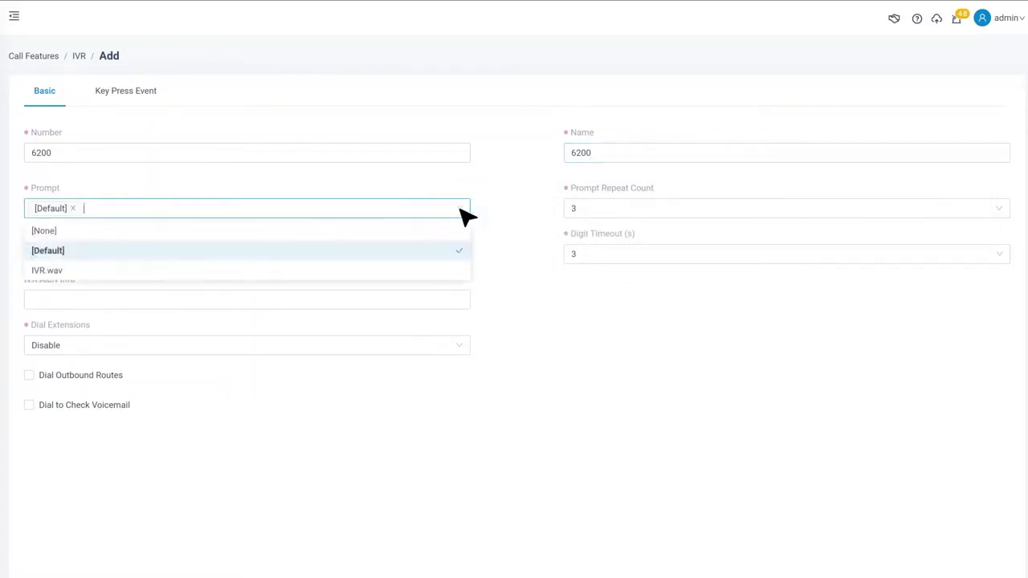
left_click(405, 278)
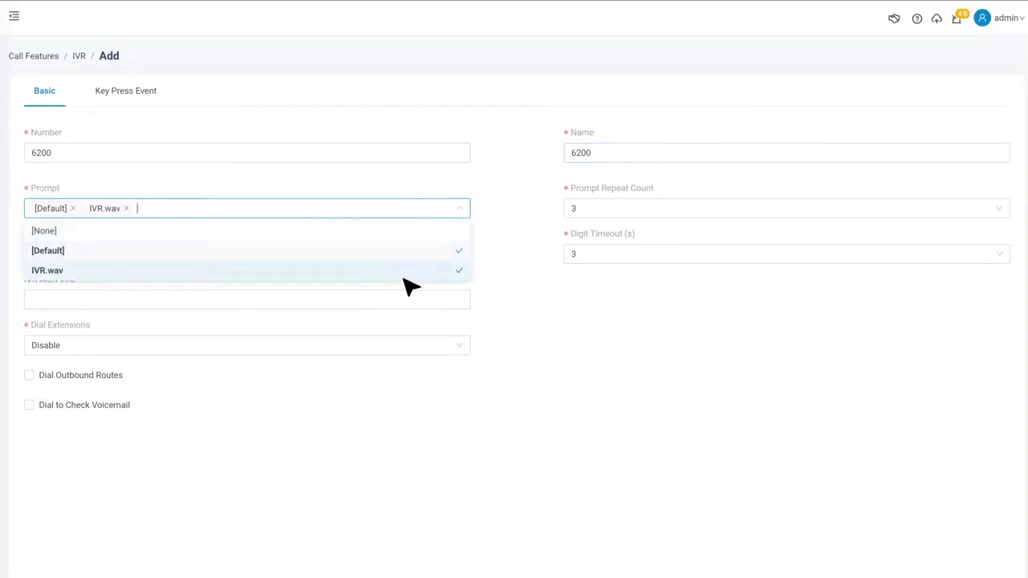
left_click(461, 210)
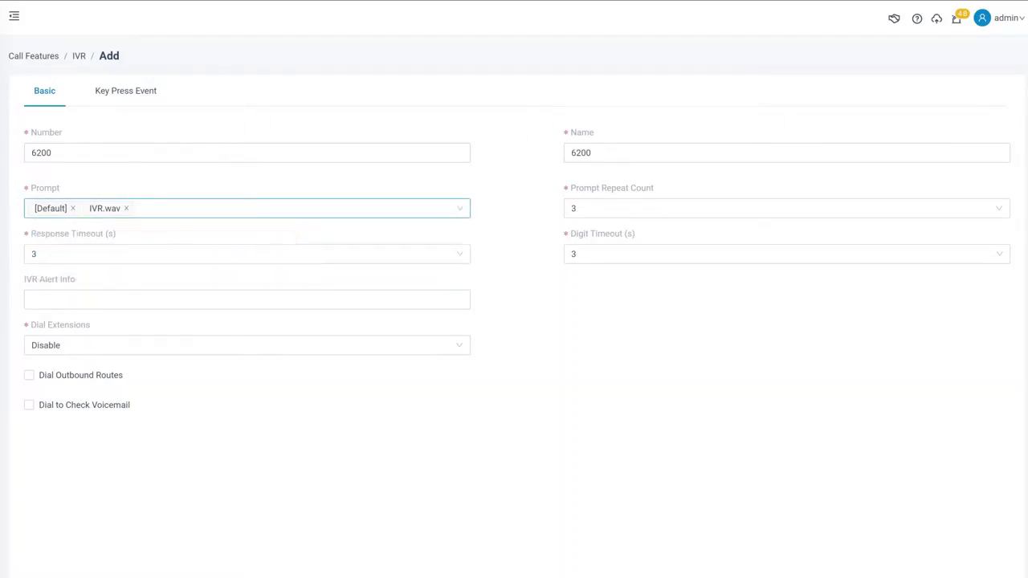
- Set the IVR's digit timeout and response timeout to 4 seconds
left_click(644, 193)
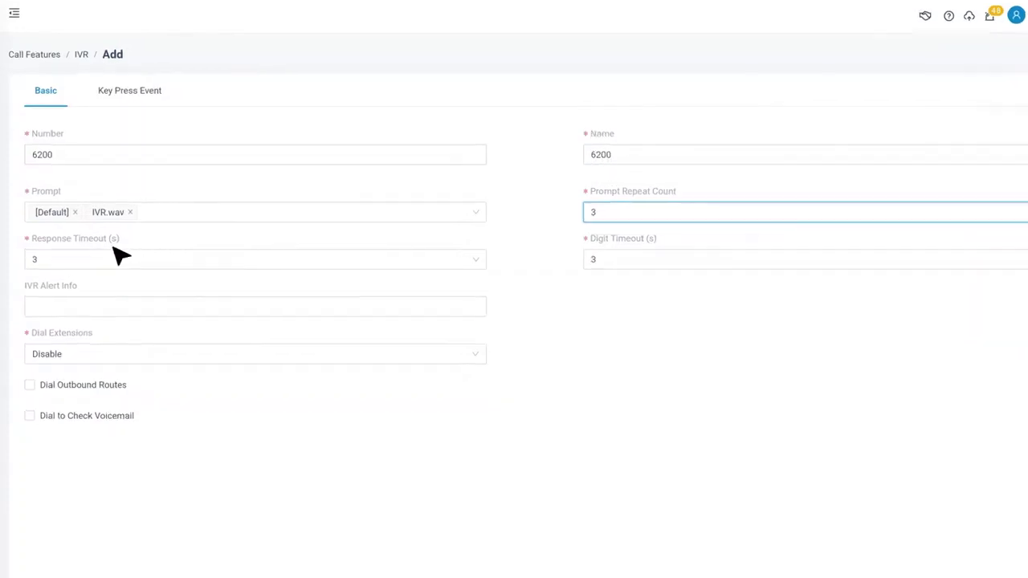
mouse_move(121, 256)
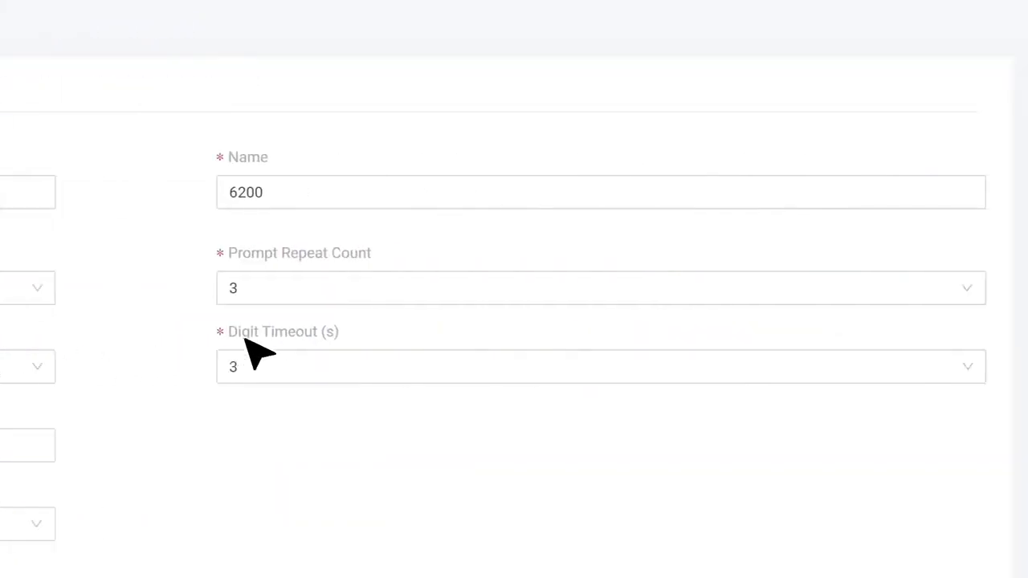
mouse_move(251, 341)
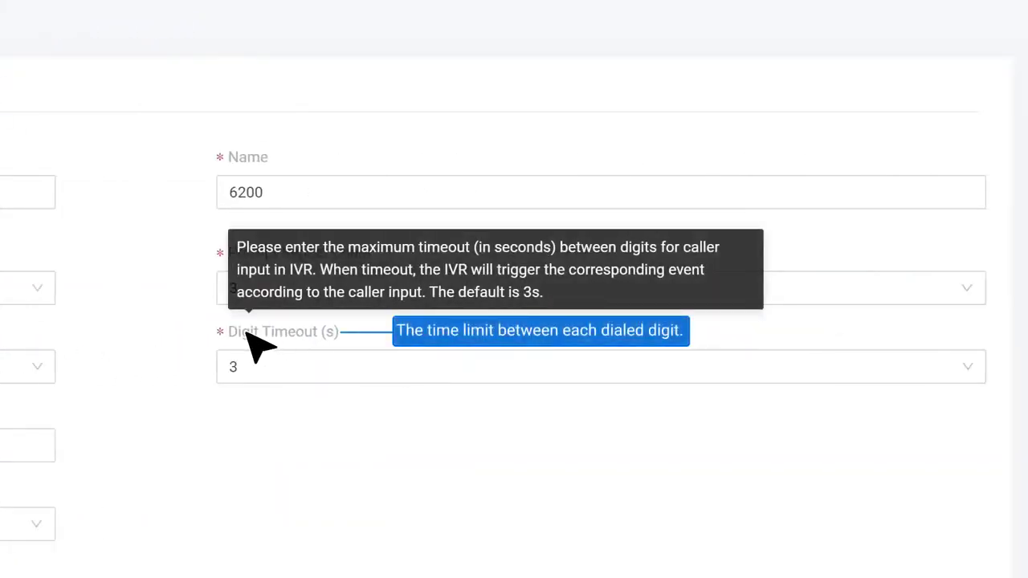
left_click(265, 366)
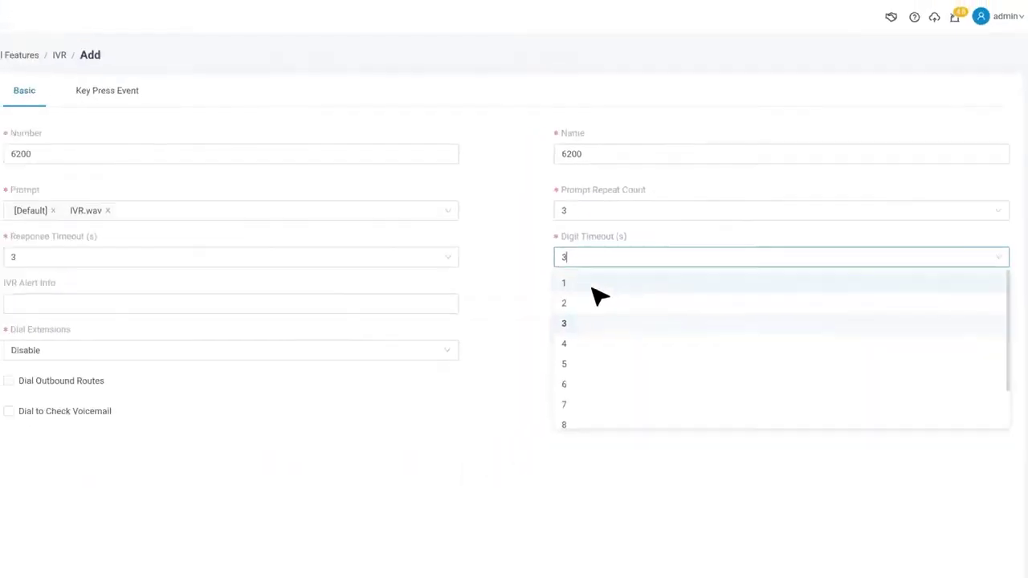
left_click(589, 340)
left_click(458, 253)
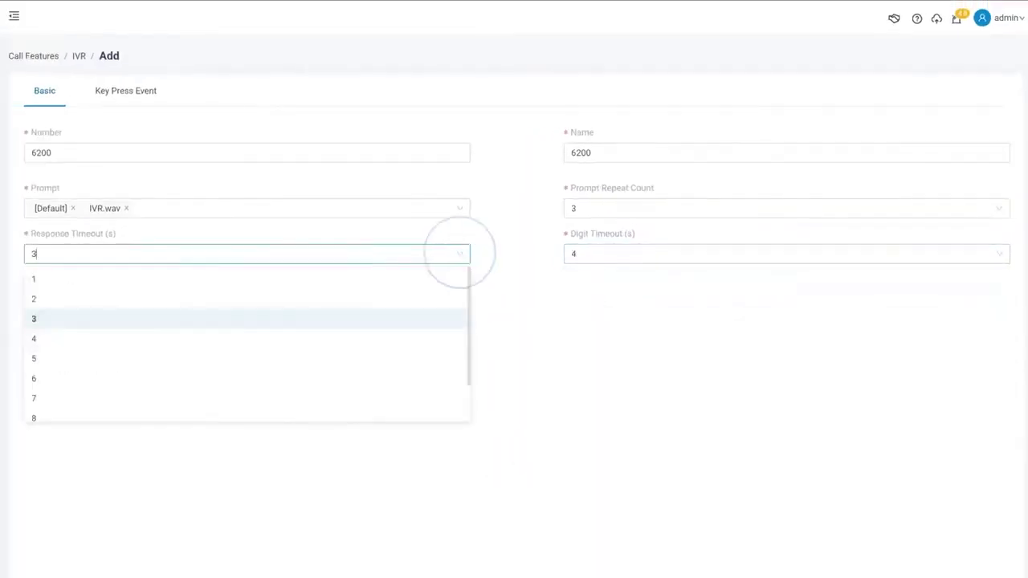
left_click(241, 340)
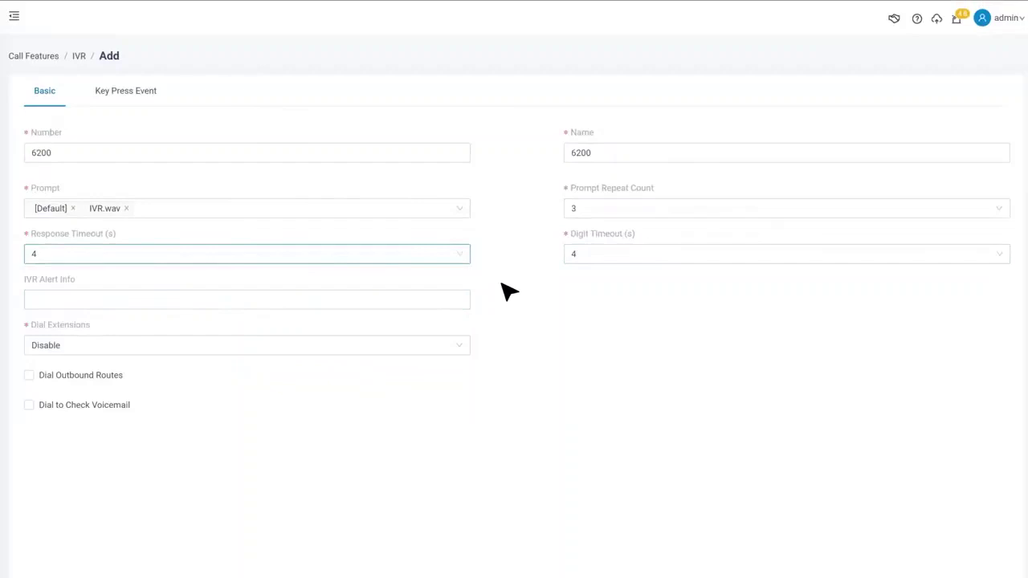
- Let IVR callers dial all extensions and the International and Sample01 outbound routes
mouse_move(72, 327)
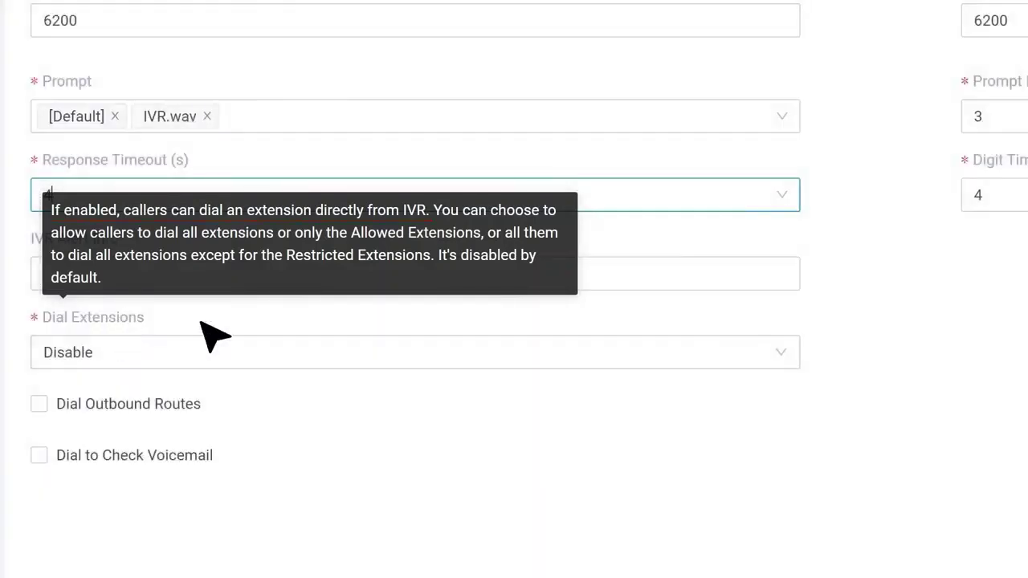
left_click(791, 354)
left_click(679, 431)
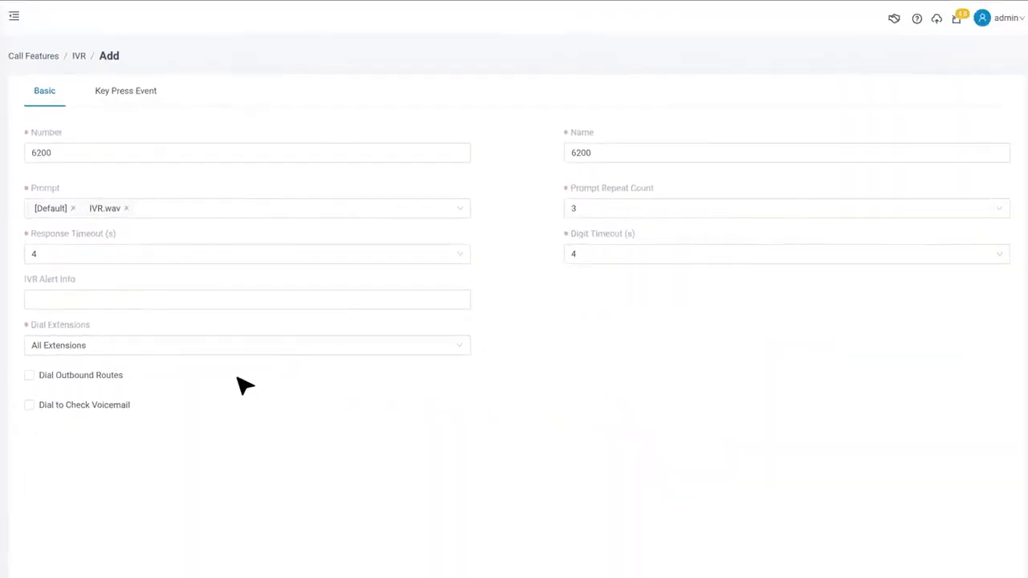
left_click(32, 378)
mouse_move(70, 293)
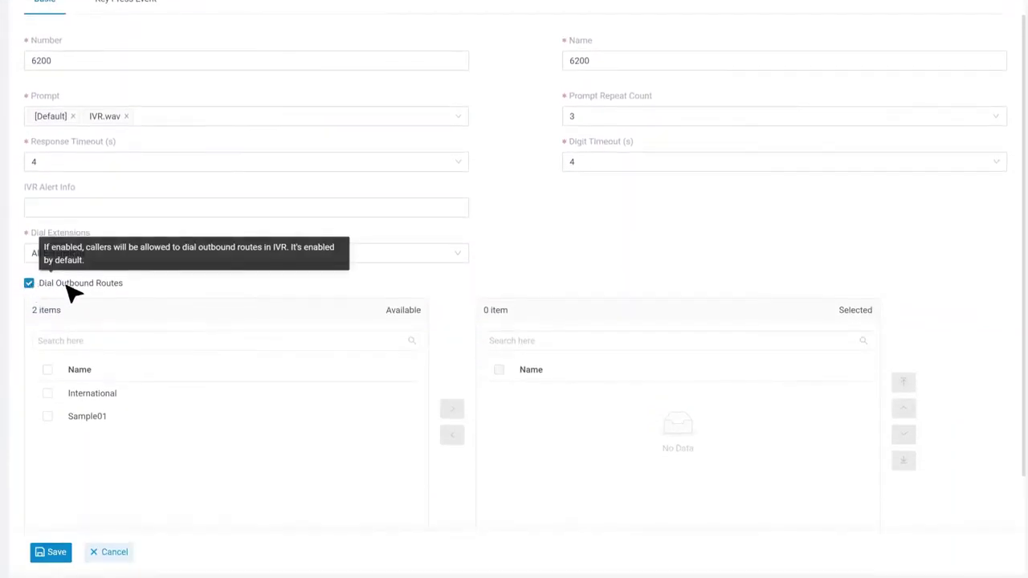
left_click(47, 393)
left_click(47, 416)
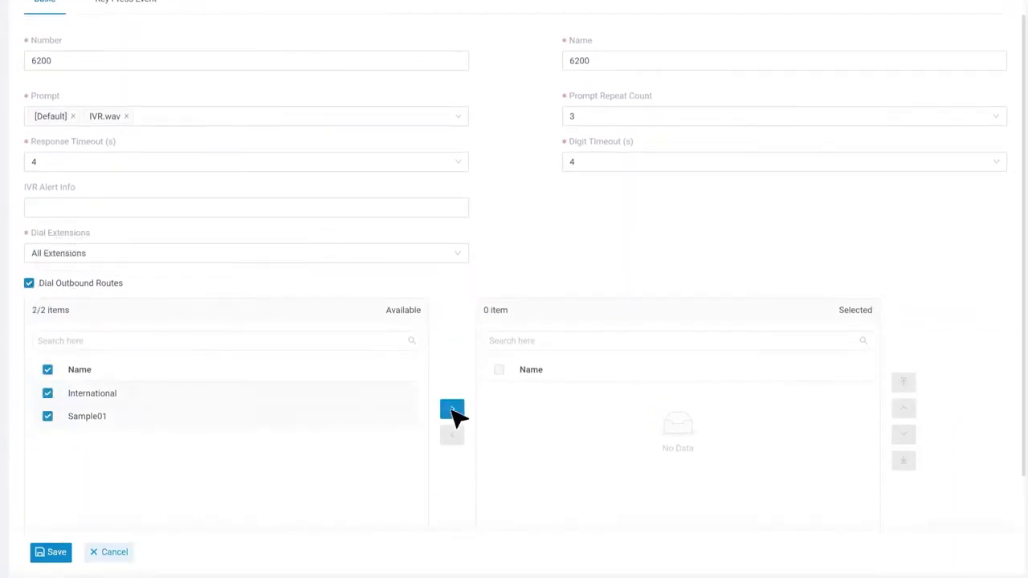
left_click(452, 409)
- Enable Dial to Check Voicemail and acknowledge the voicemail PIN security notice
scroll(456, 379, "down", 1)
mouse_move(51, 509)
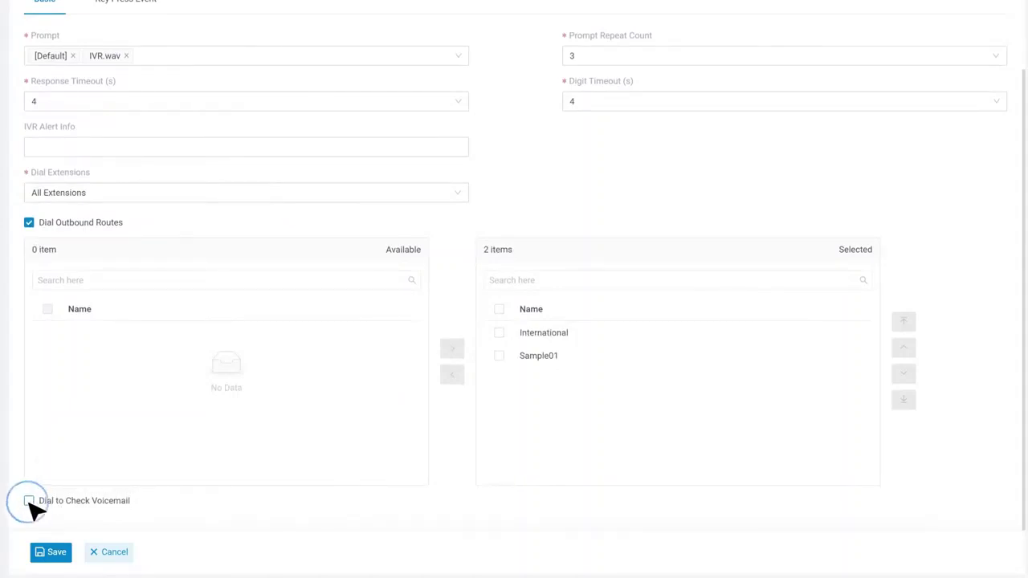
left_click(29, 501)
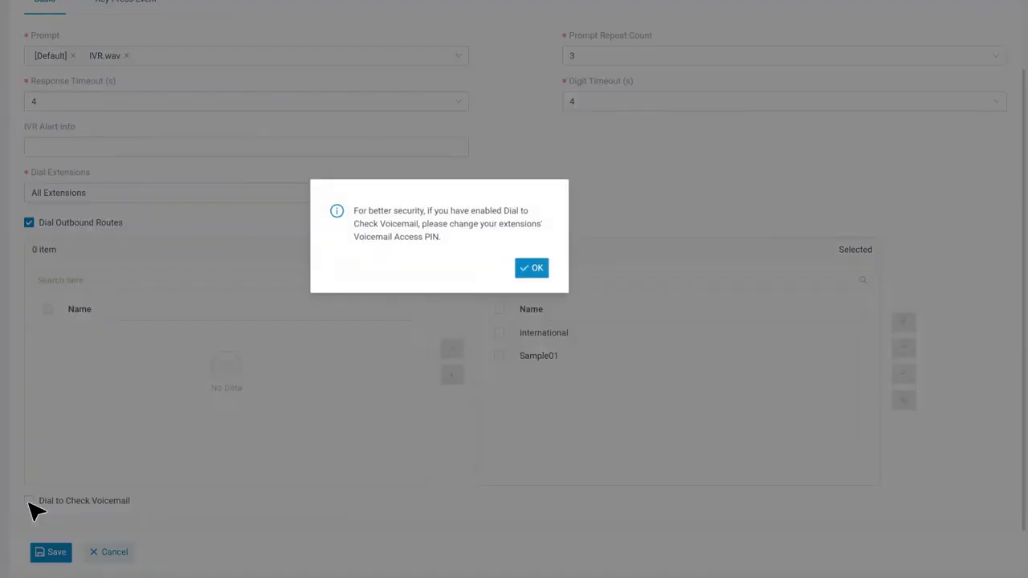
left_click(531, 271)
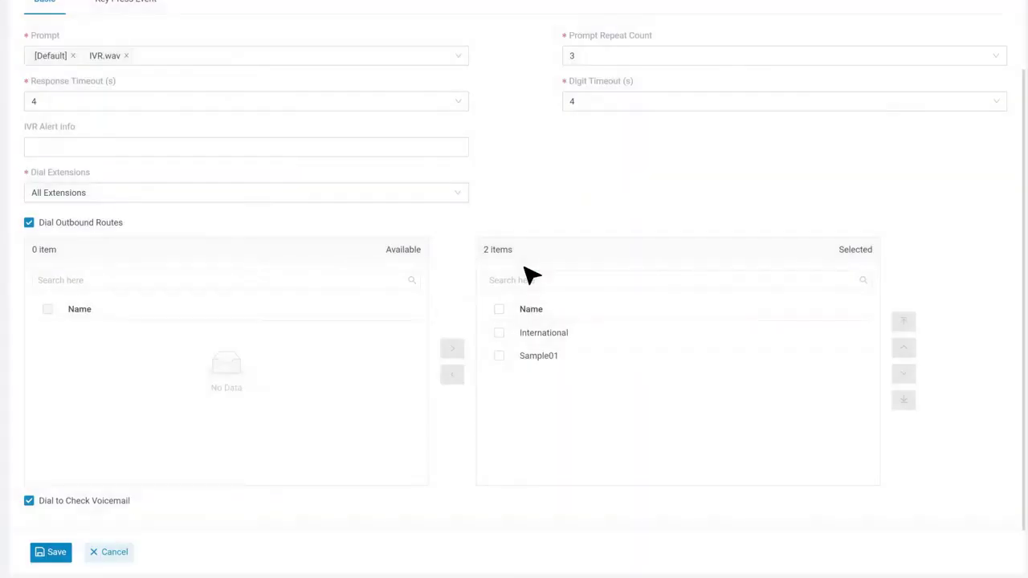
scroll(530, 321, "up", 3)
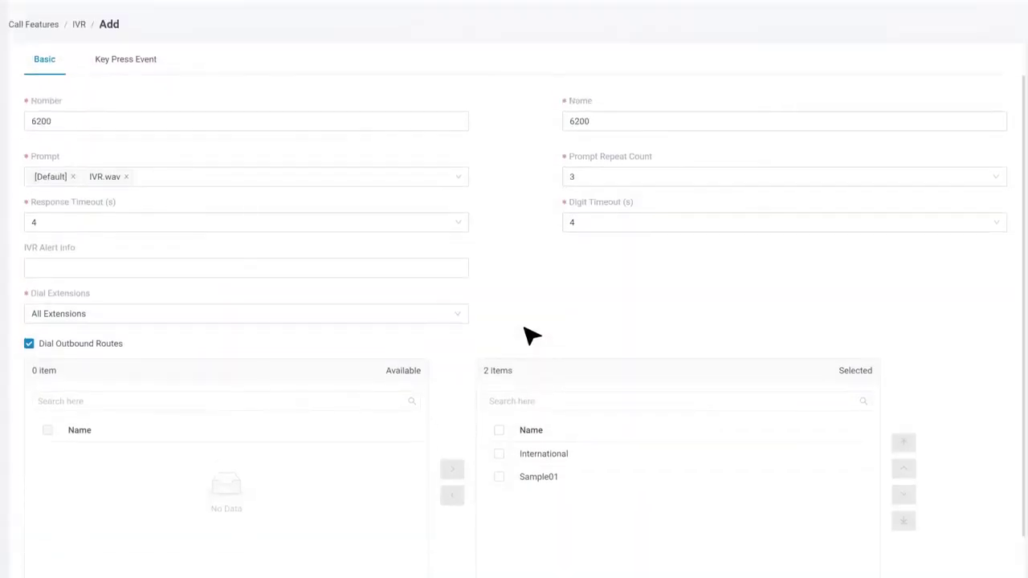
- On the Key Press Event tab, set Response Timeout to Hang Up
left_click(129, 71)
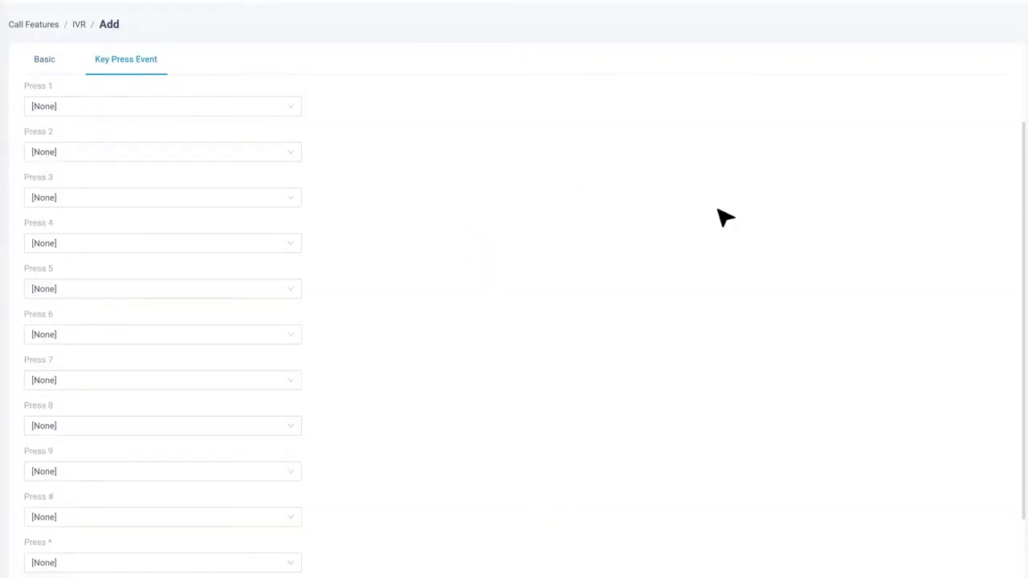
left_click_drag(1020, 189, 1025, 238)
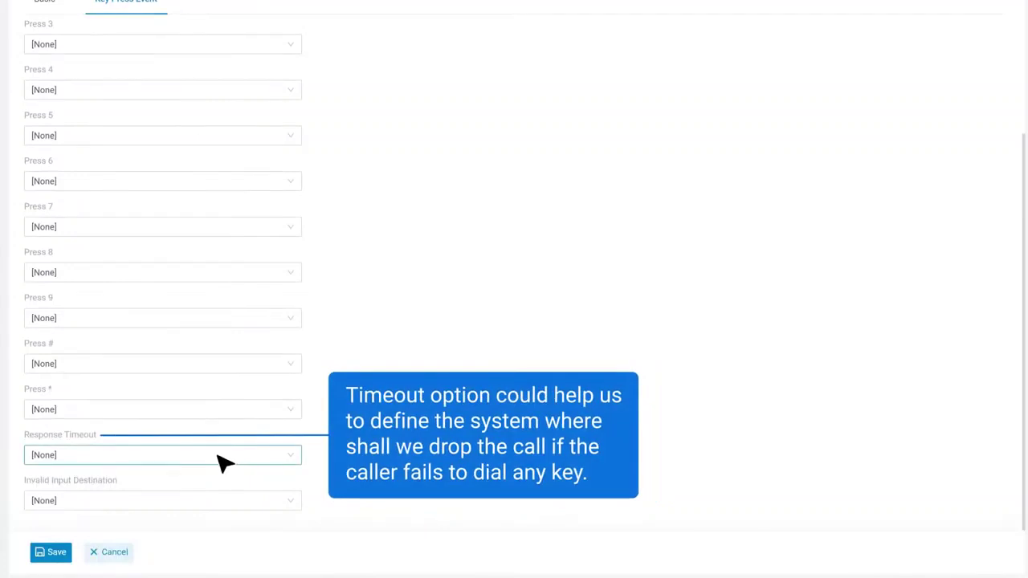
left_click(292, 460)
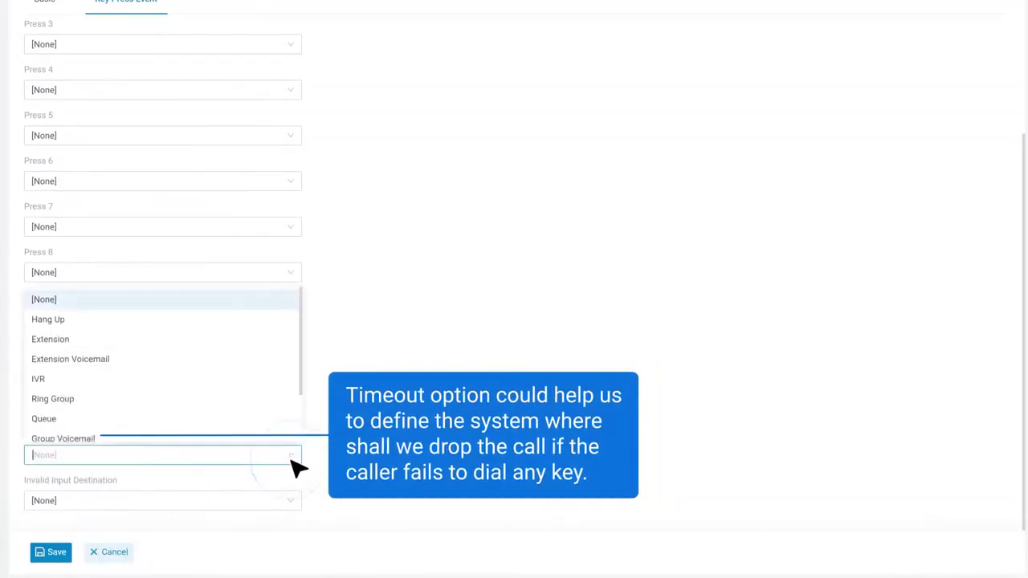
left_click(250, 319)
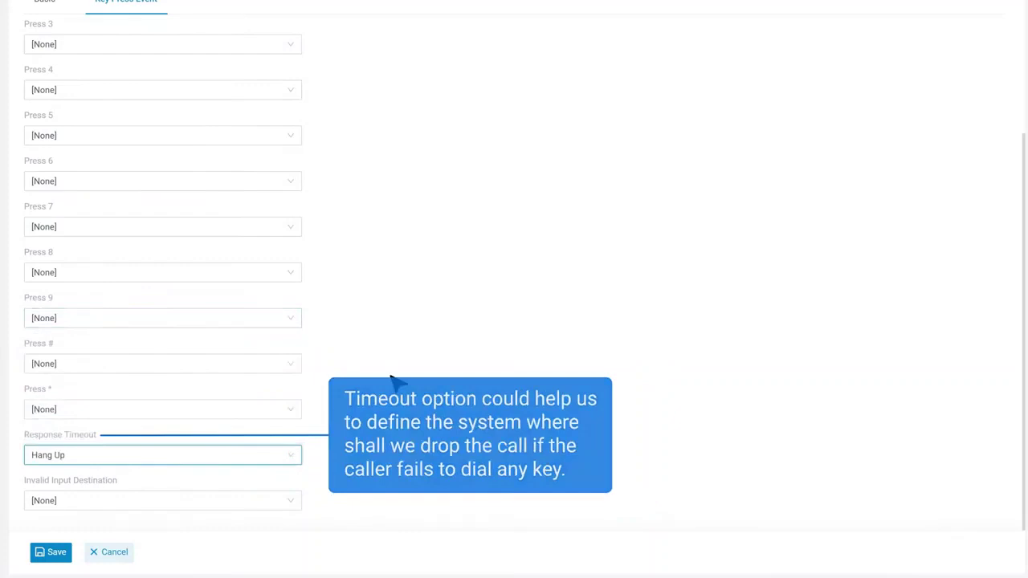
- Set Invalid Input to Play Prompt and Exit with IVR.wav, and save the IVR
left_click(271, 503)
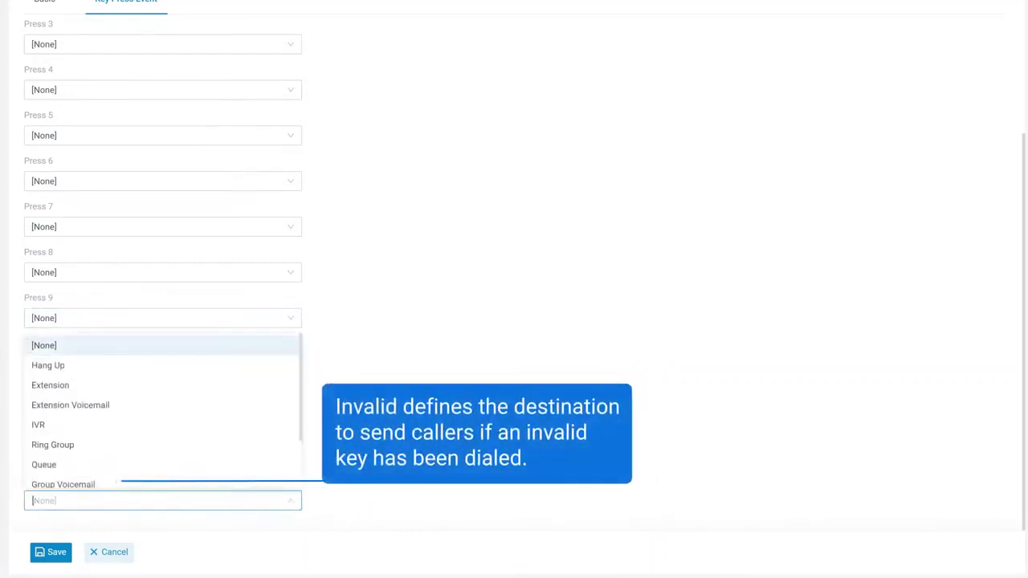
scroll(248, 433, "down", 3)
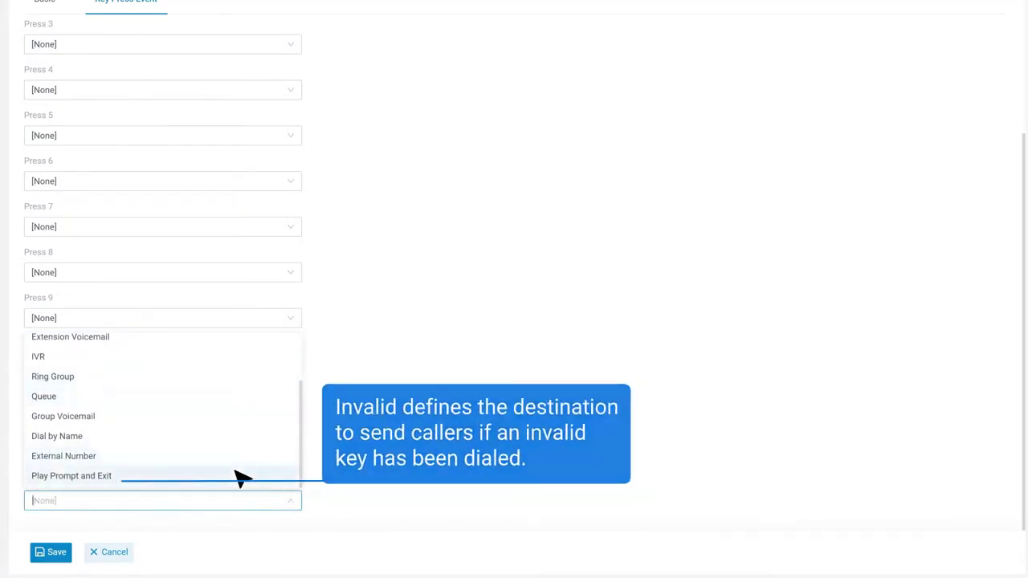
left_click(239, 477)
left_click(426, 498)
left_click(406, 478)
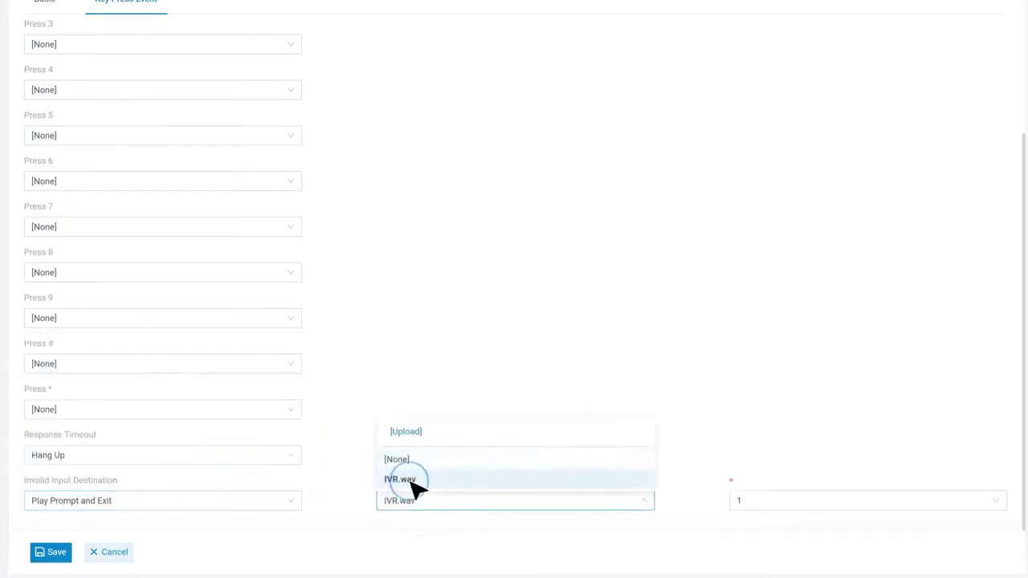
left_click(51, 552)
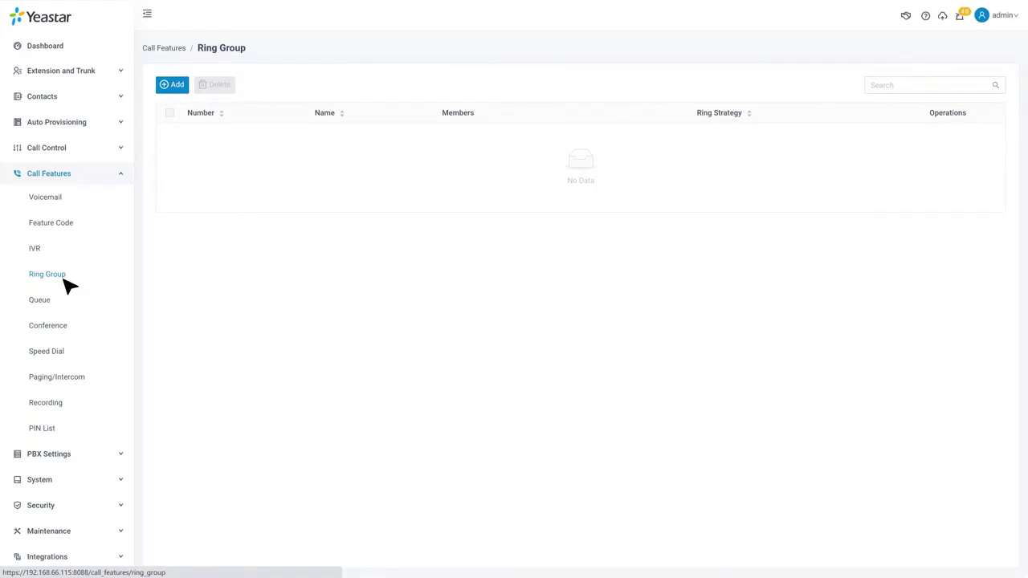
- Add a new ring group 6300 named 'Sales Department'
left_click(173, 87)
left_click(681, 101)
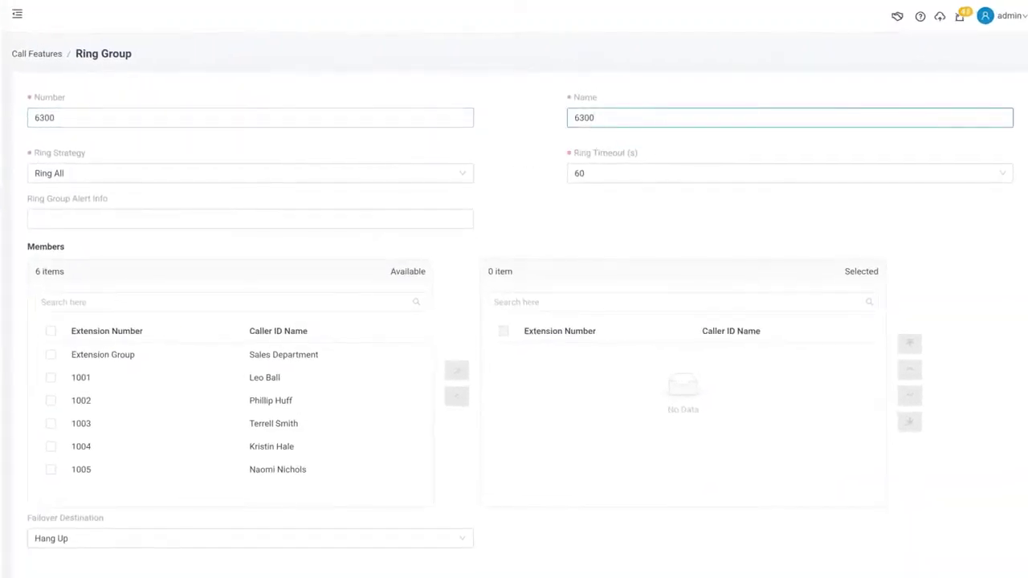
key("BackSpace")
key("BackSpace")
key("BackSpace")
type("Sales Department")
- Add the Sales Department extension group and extension 1001 as members, with Ring All strategy
left_click(51, 355)
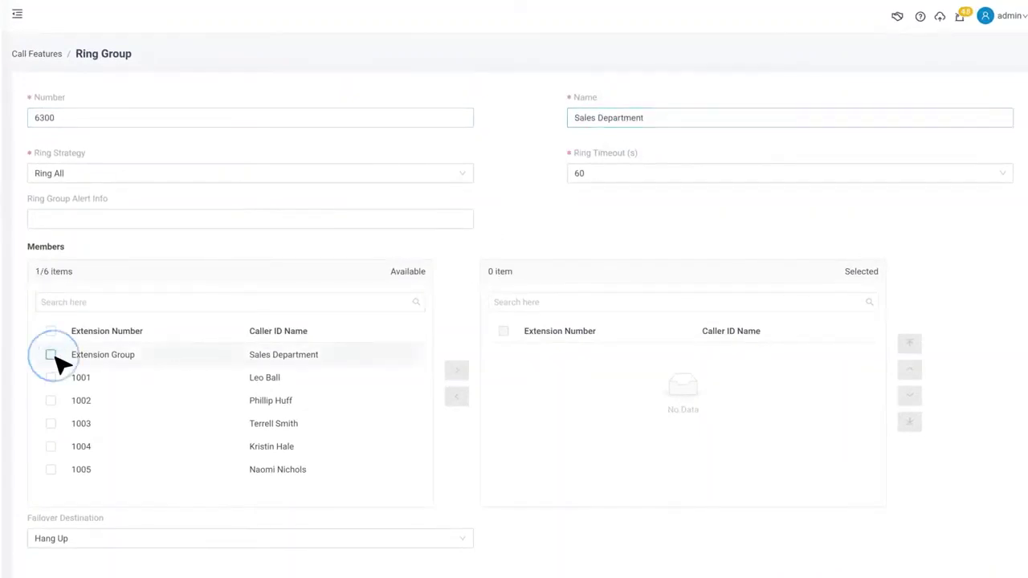
left_click(50, 377)
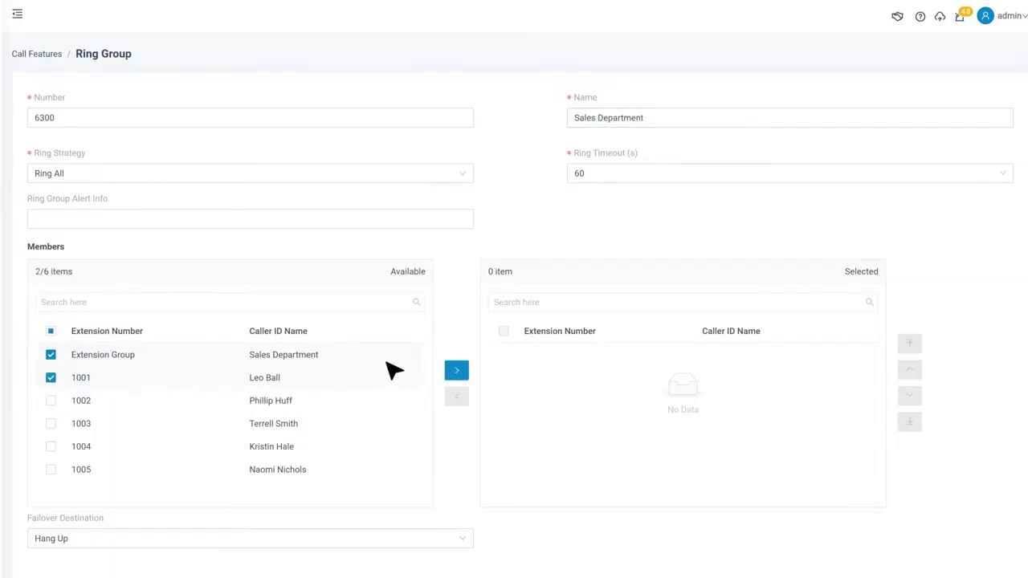
left_click(456, 370)
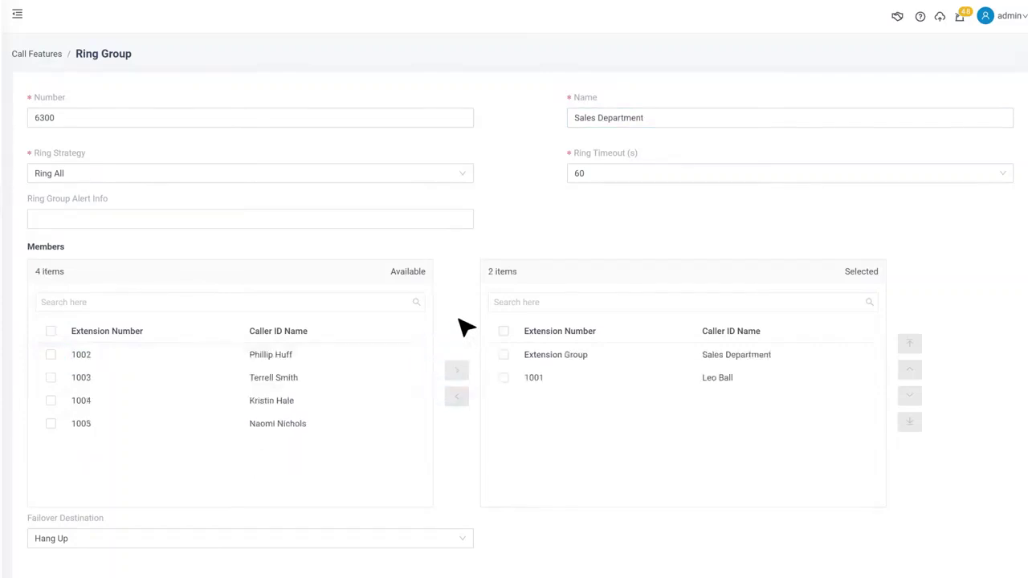
left_click(466, 175)
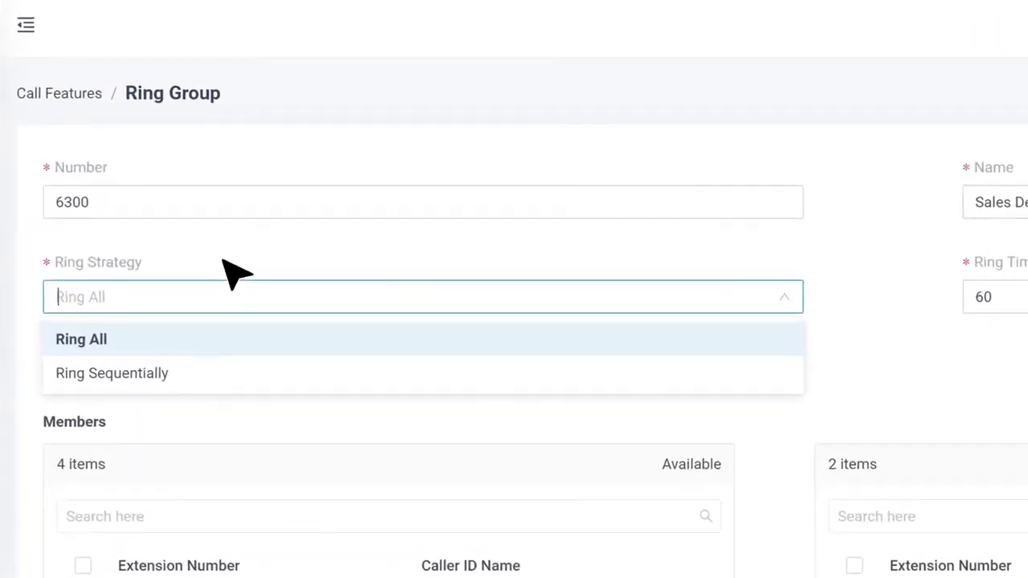
mouse_move(78, 158)
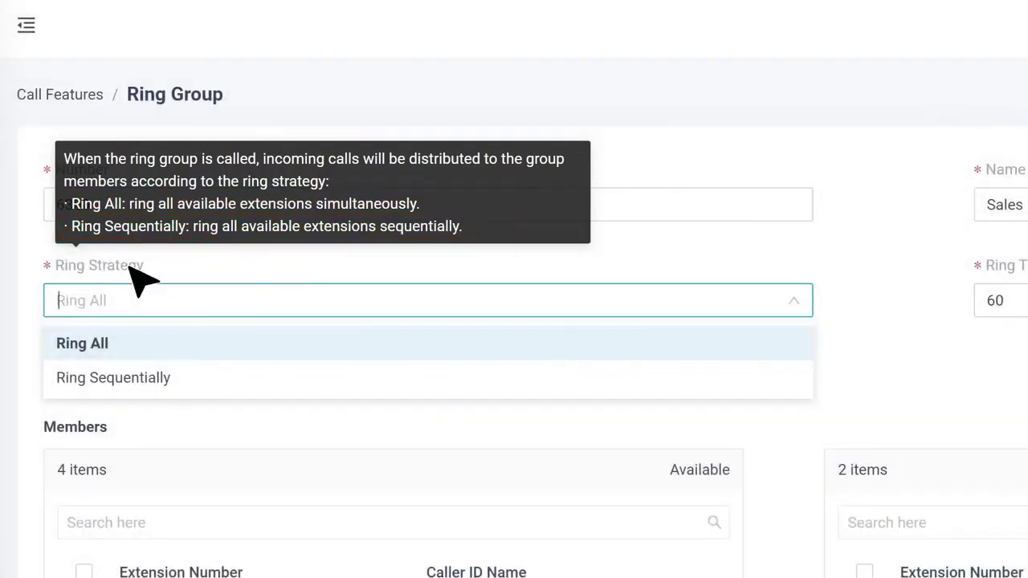
left_click(173, 344)
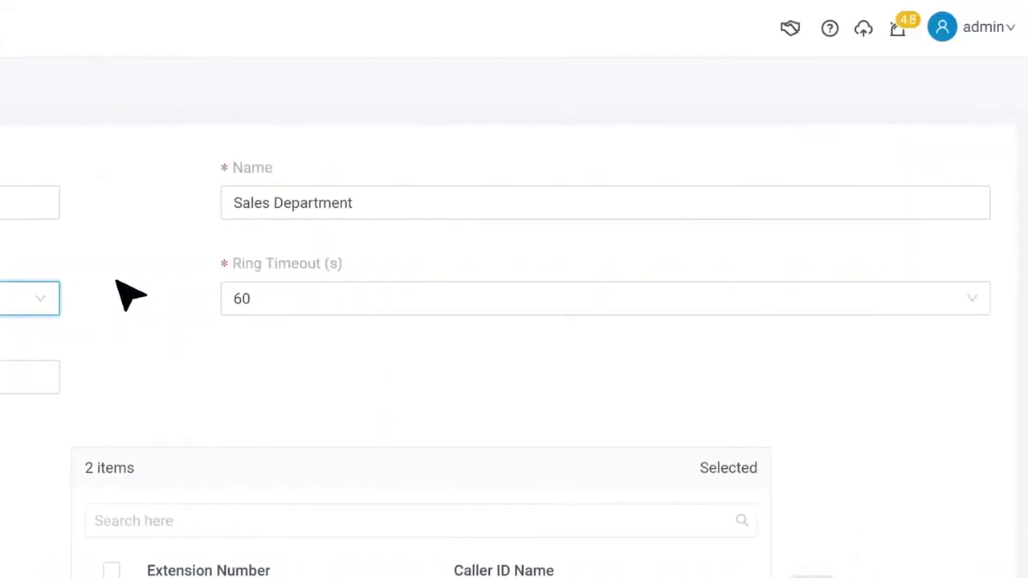
mouse_move(305, 275)
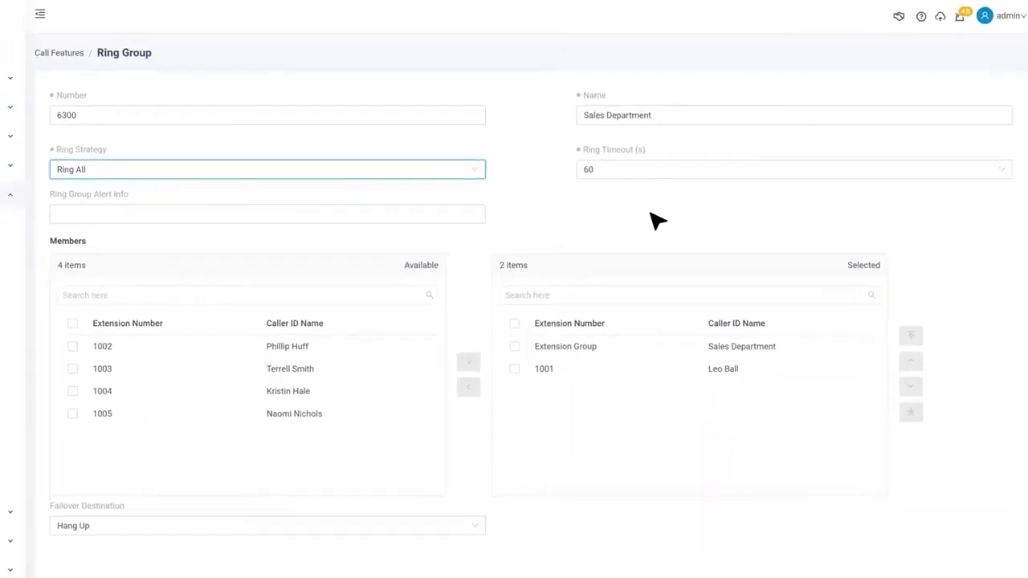
- Save and apply ring group 6300, then begin a new queue numbered 6400
left_click(186, 554)
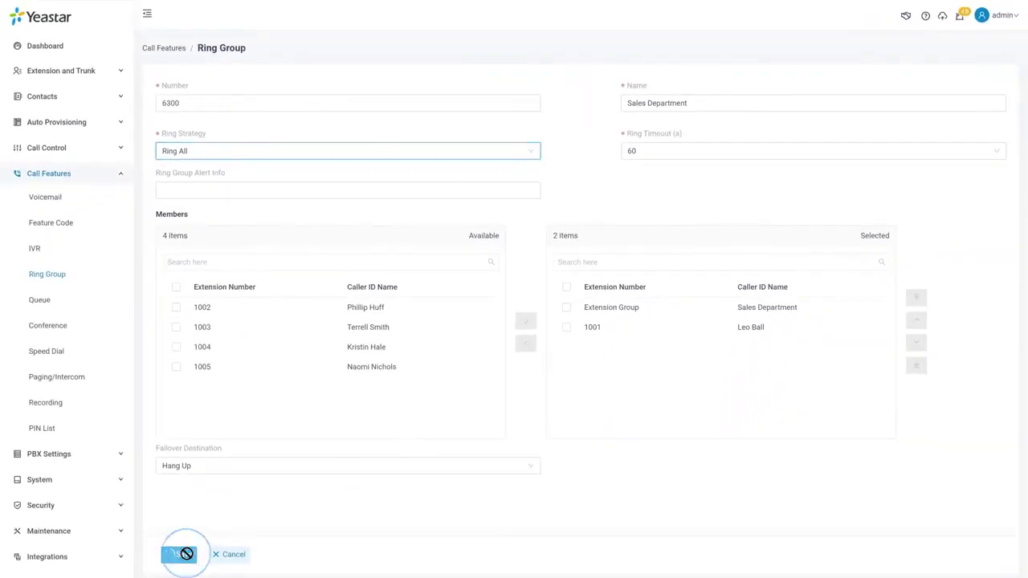
left_click(879, 16)
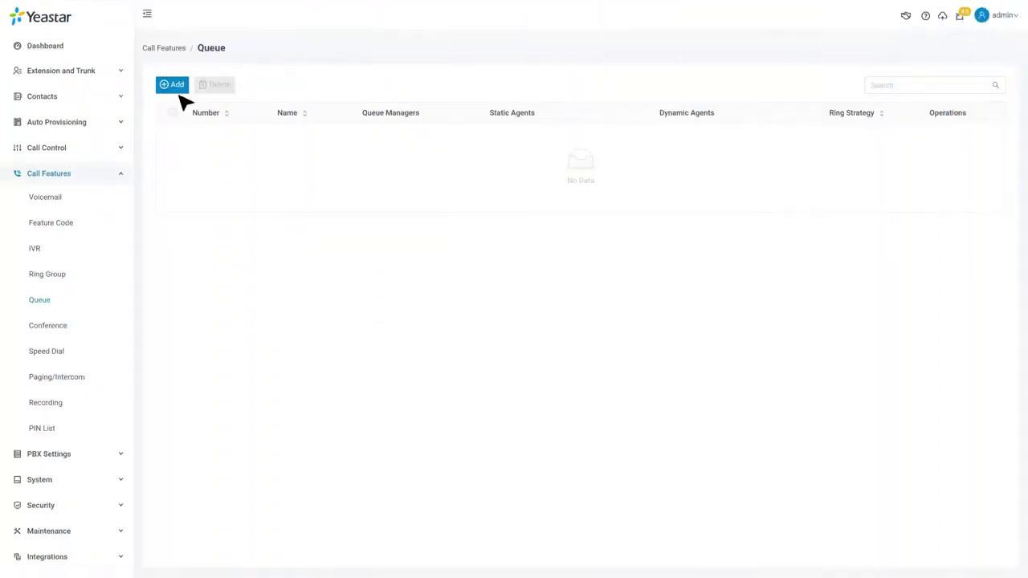
left_click(182, 90)
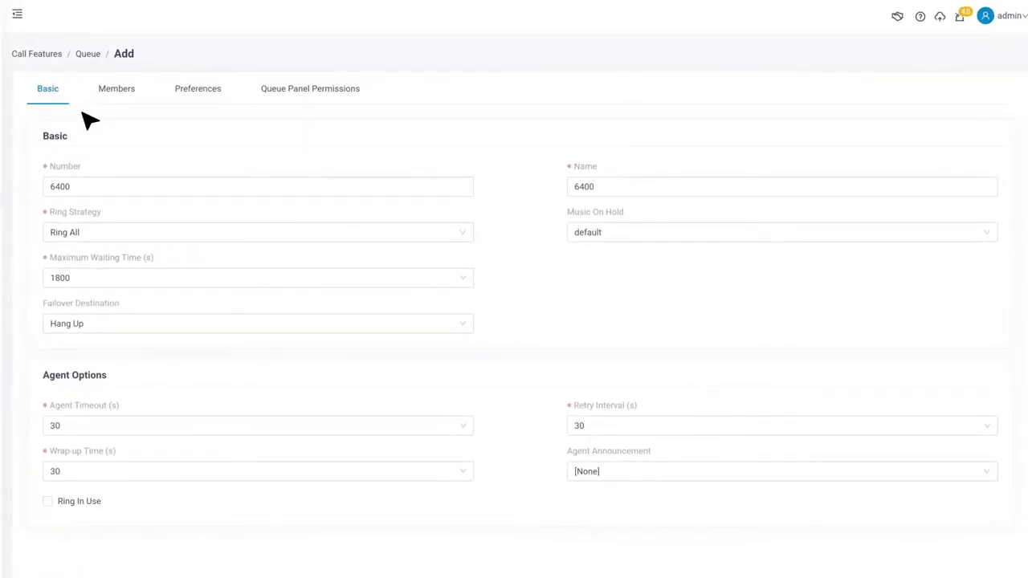
- Set queue 6400's ring strategy to Linear
left_click(466, 235)
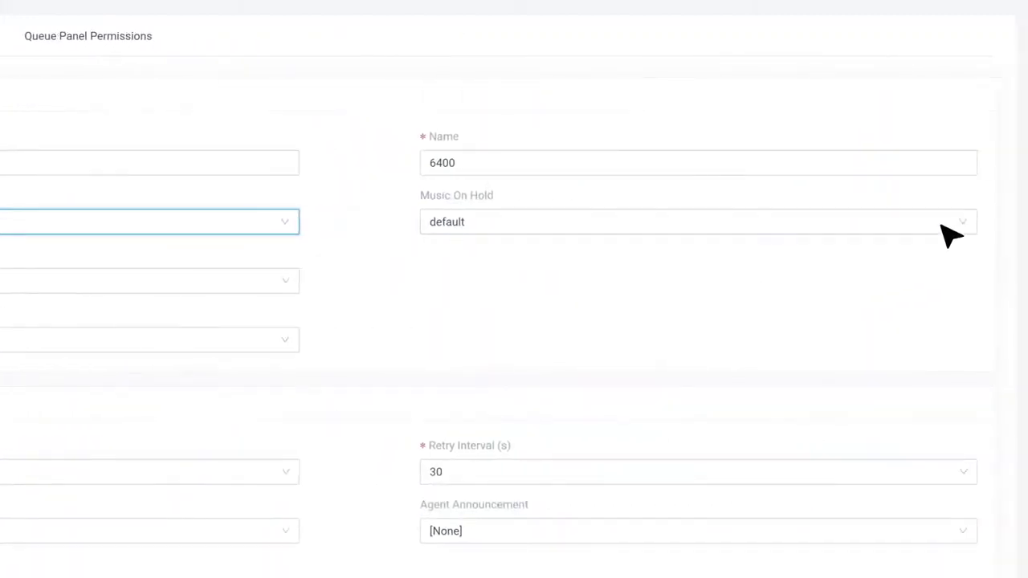
- Keep the default music on hold and set the queue's failover destination to Hang Up
left_click(959, 220)
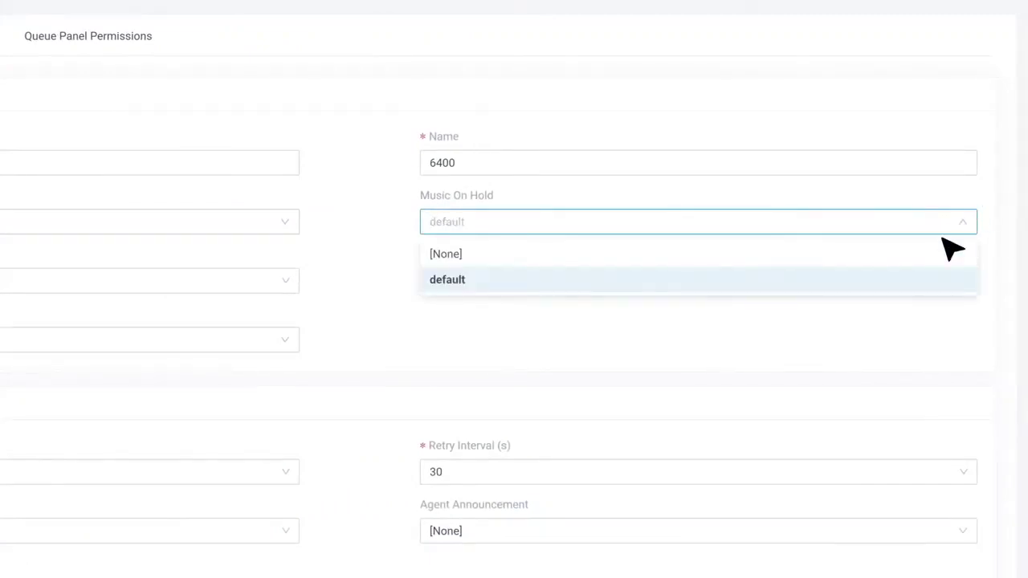
left_click(928, 283)
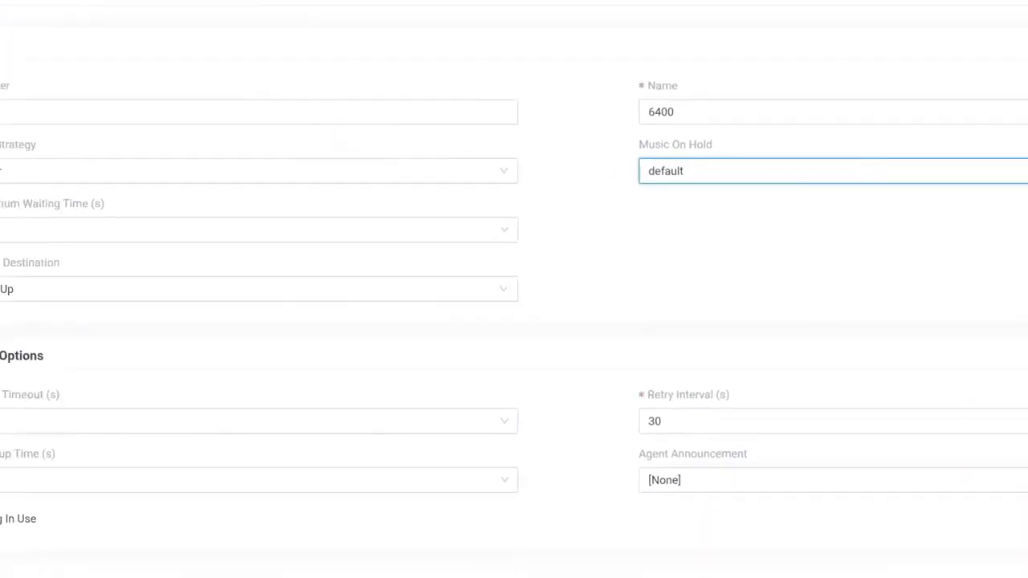
left_click(586, 269)
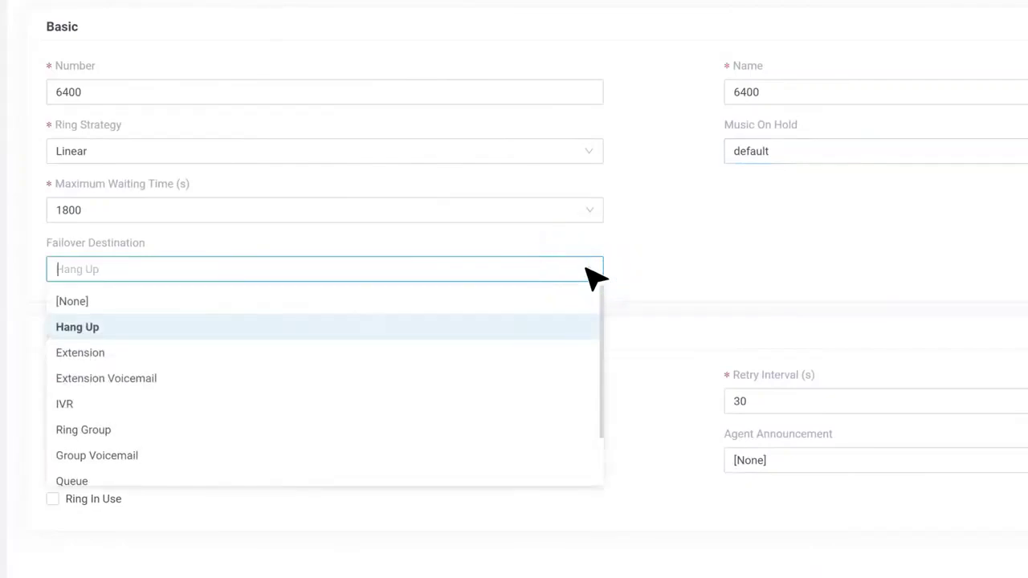
left_click(572, 340)
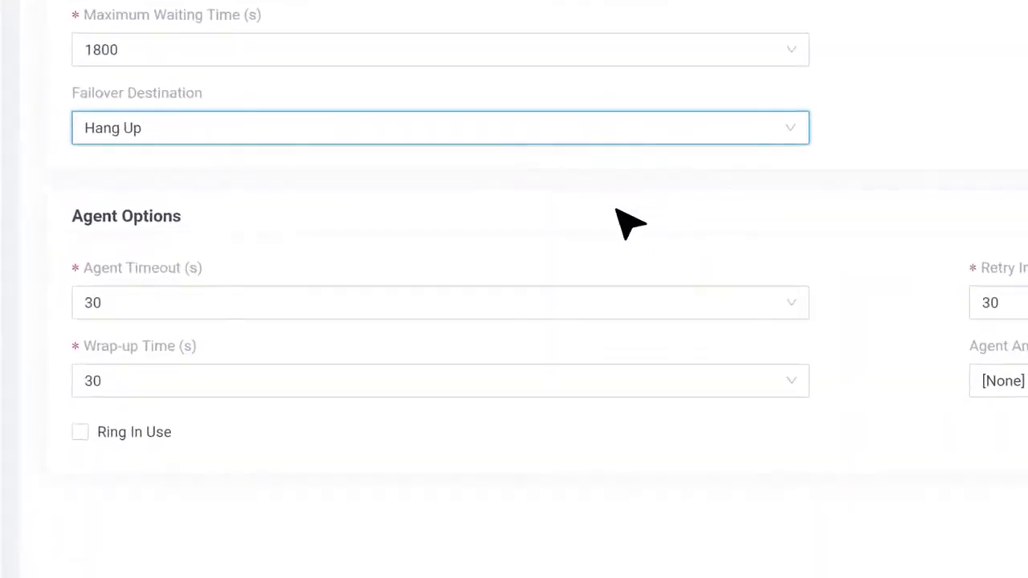
- Enable Ring In Use, keeping agent timeout, wrap-up and retry at 30 seconds
mouse_move(136, 241)
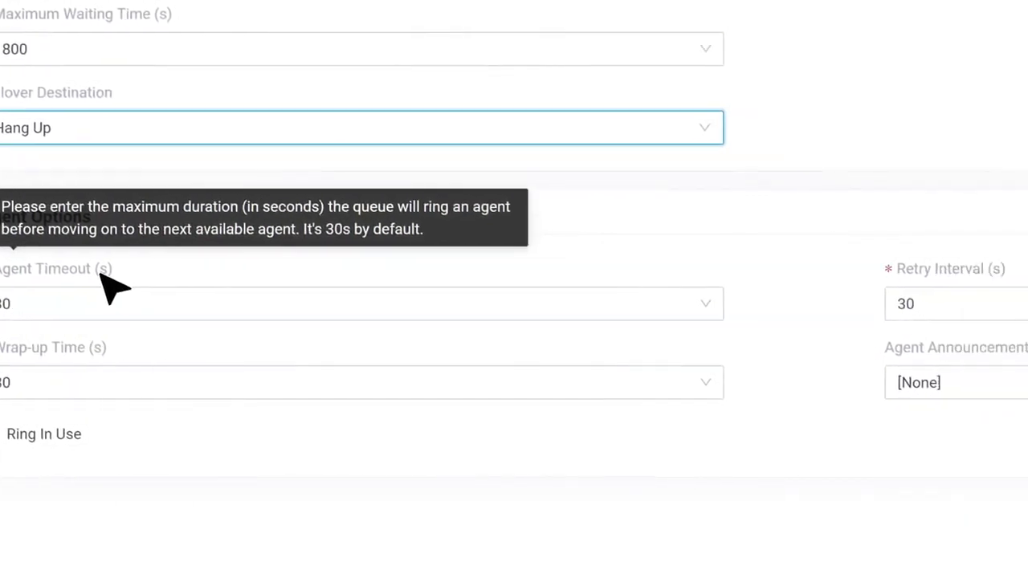
mouse_move(305, 272)
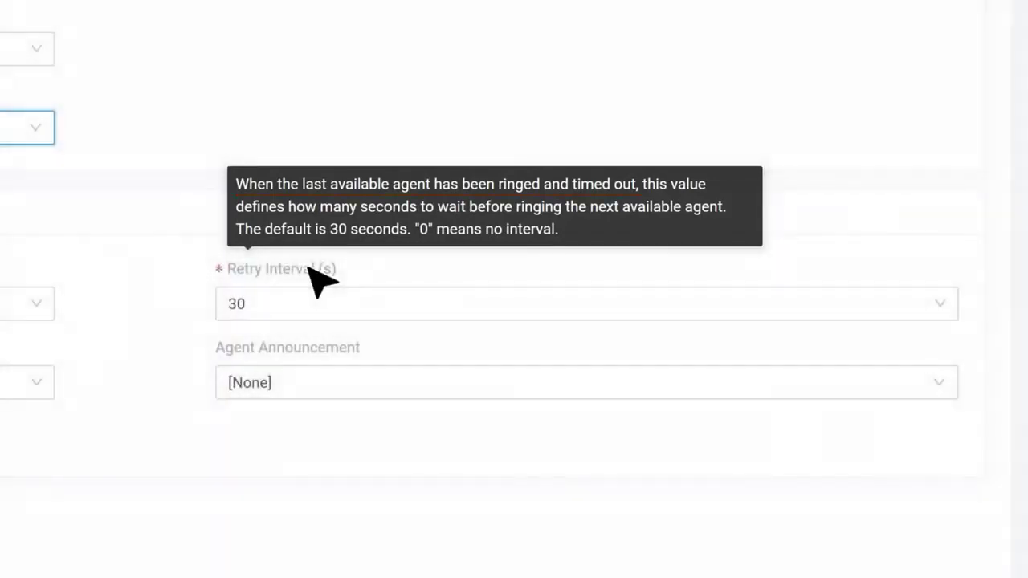
mouse_move(179, 356)
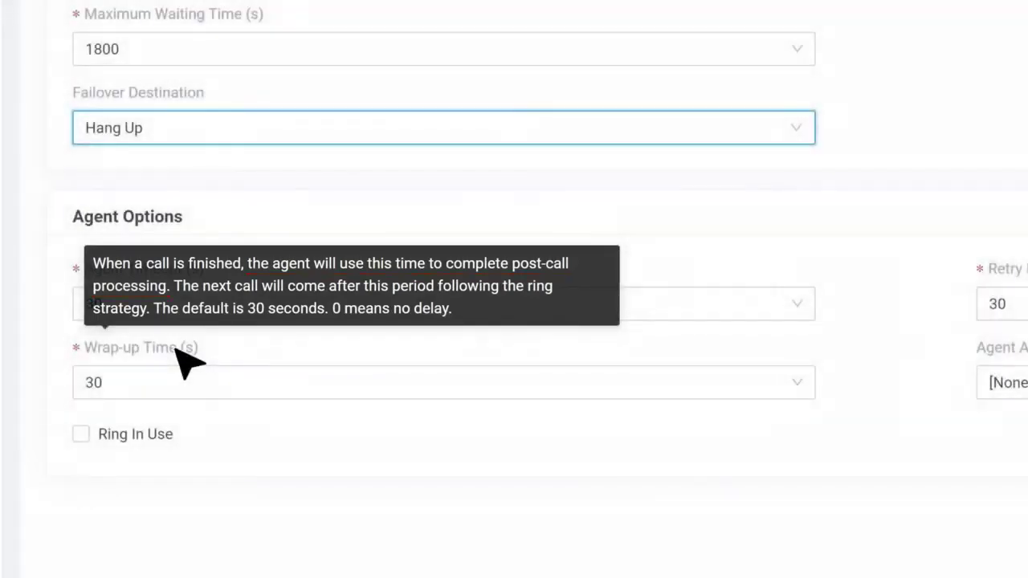
mouse_move(297, 349)
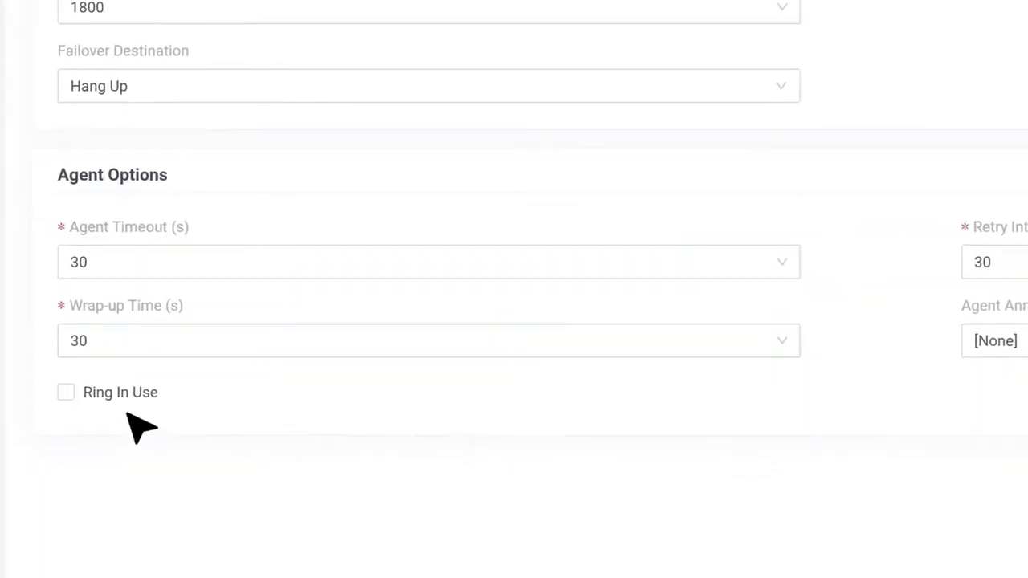
left_click(69, 394)
mouse_move(117, 395)
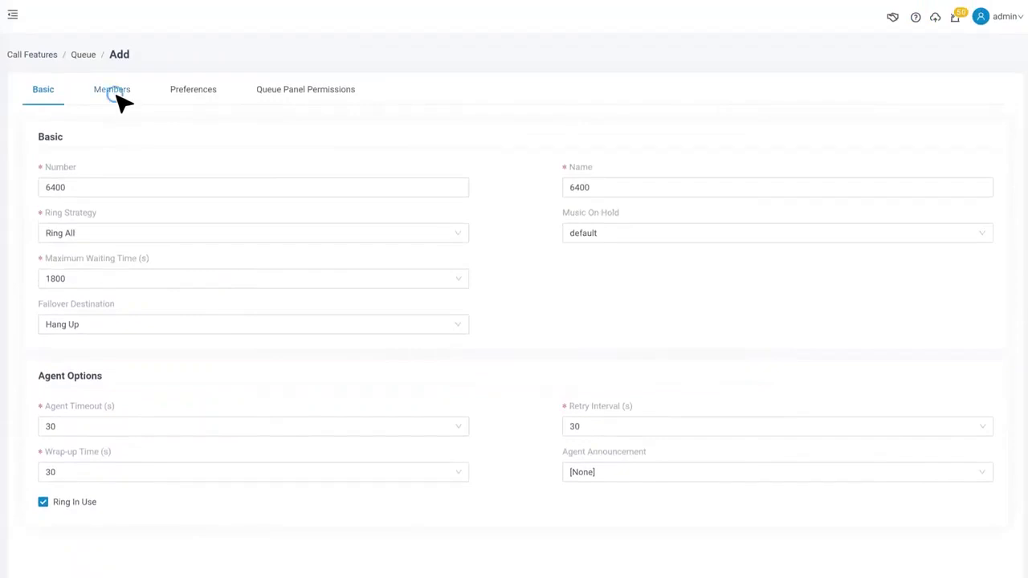
- Add extensions 1004 and 1005 to queue 6400 as static agents
left_click(117, 93)
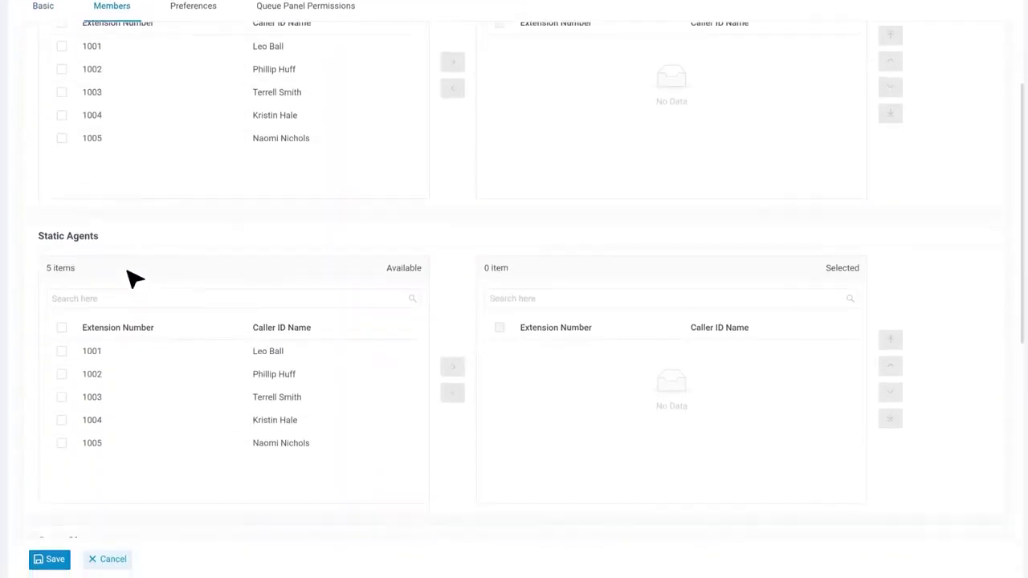
left_click(62, 411)
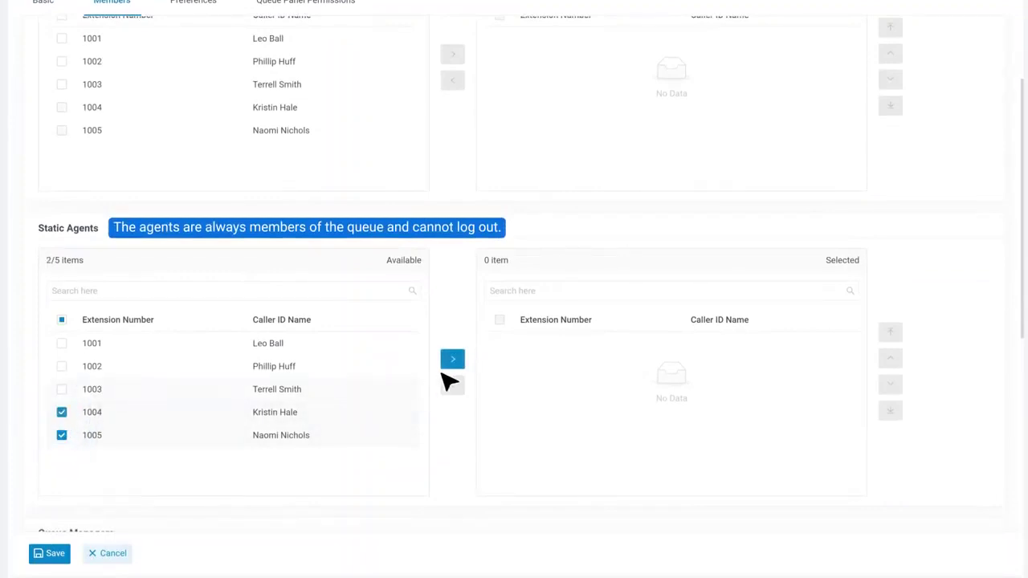
left_click(452, 360)
- Add extensions 1001, 1002 and 1003 as dynamic agents
scroll(457, 353, "up", 5)
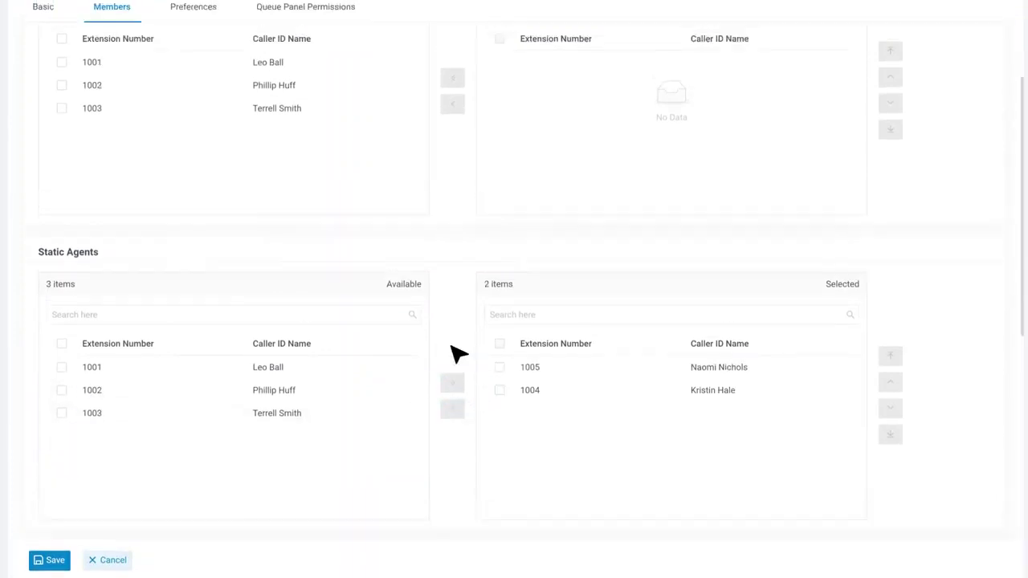
left_click(62, 250)
left_click(62, 274)
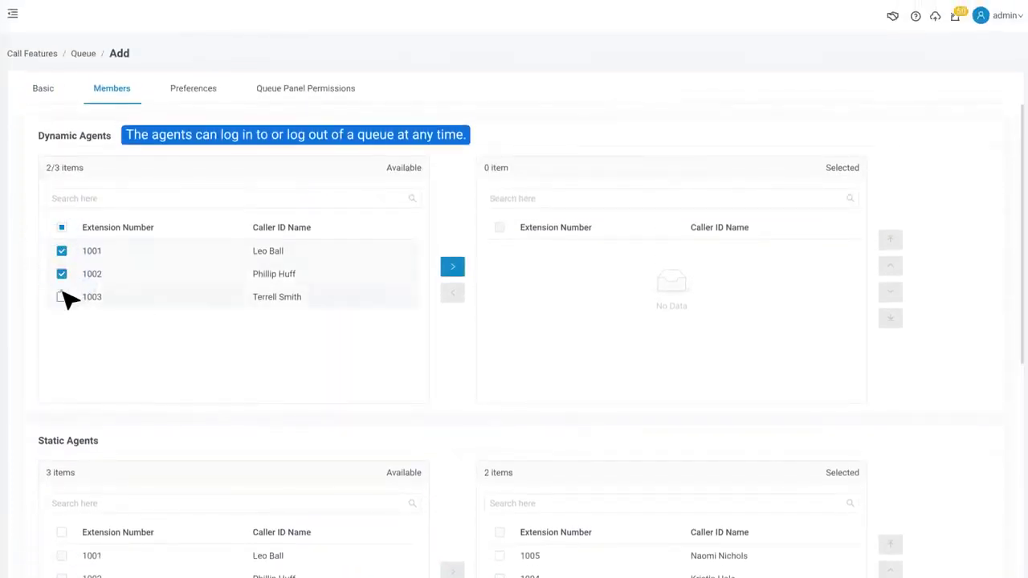
left_click(61, 296)
left_click(456, 270)
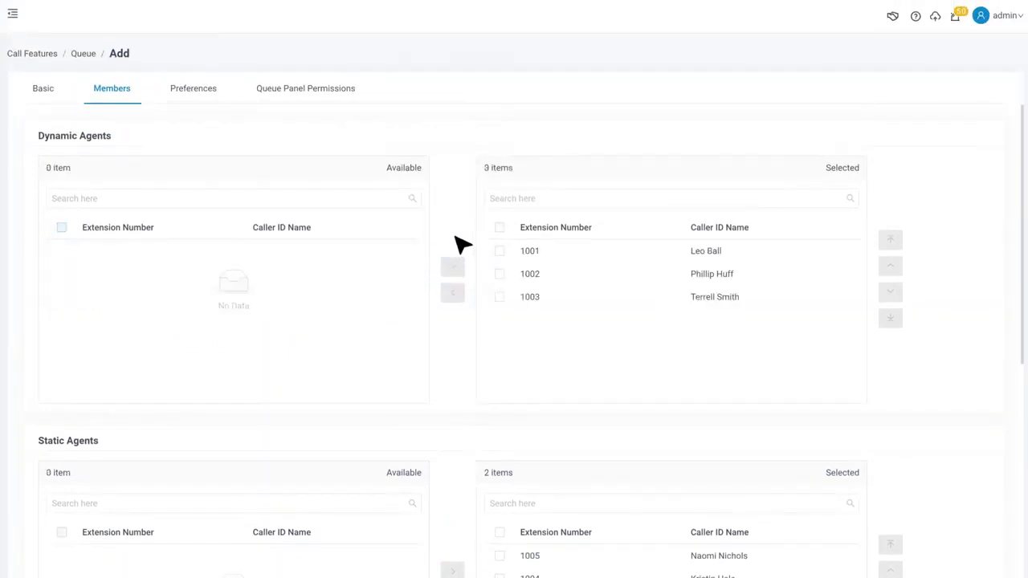
- In queue 6400's preferences, keep Maximum Callers at 0 and enable Join Empty alongside Leave Empty
left_click(201, 94)
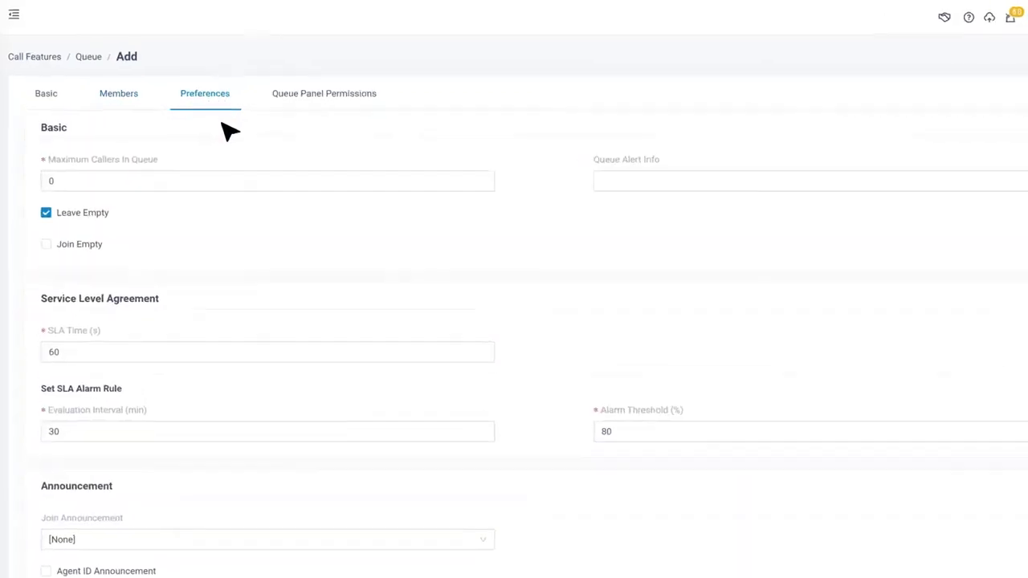
mouse_move(148, 151)
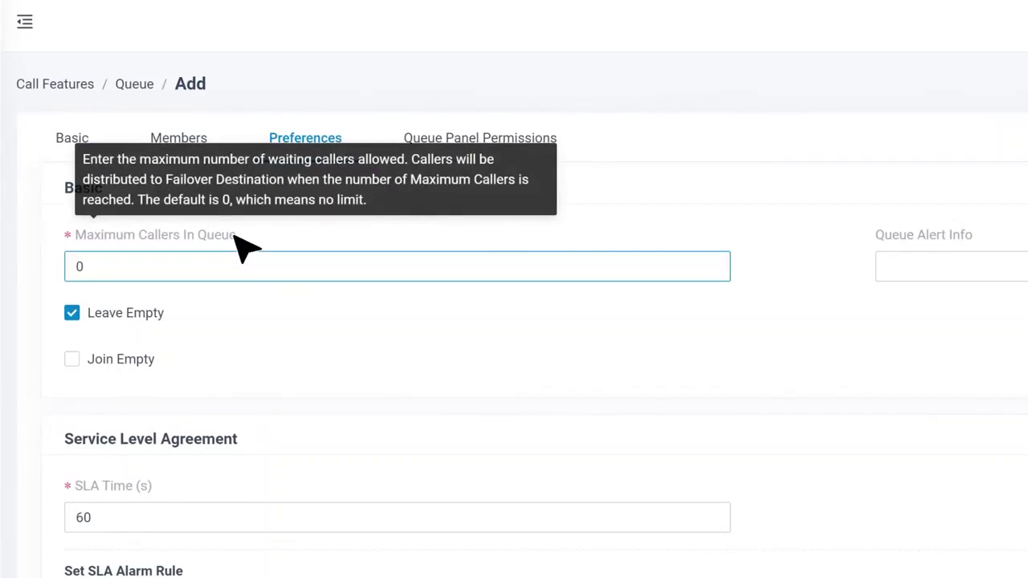
left_click(366, 269)
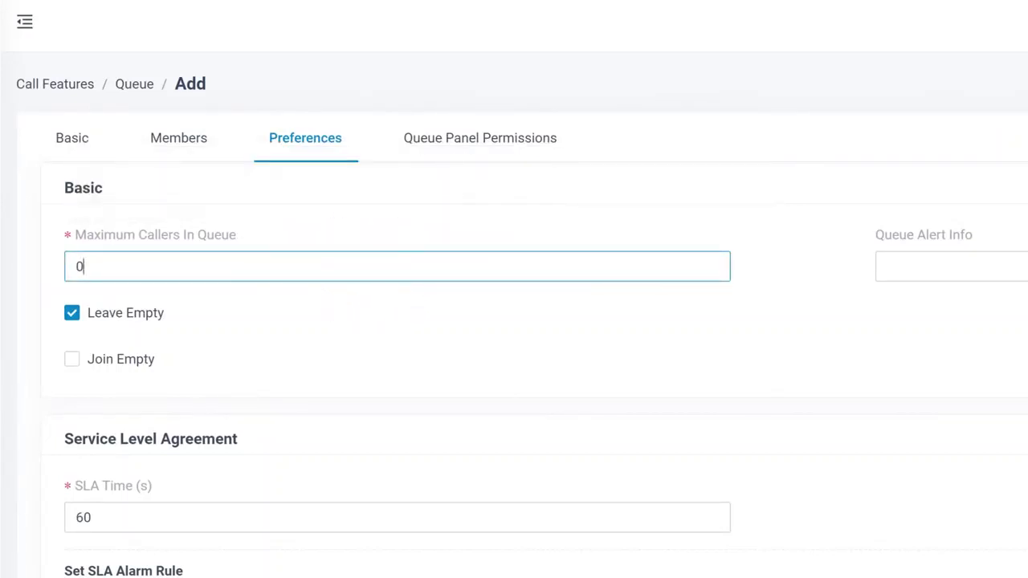
mouse_move(158, 317)
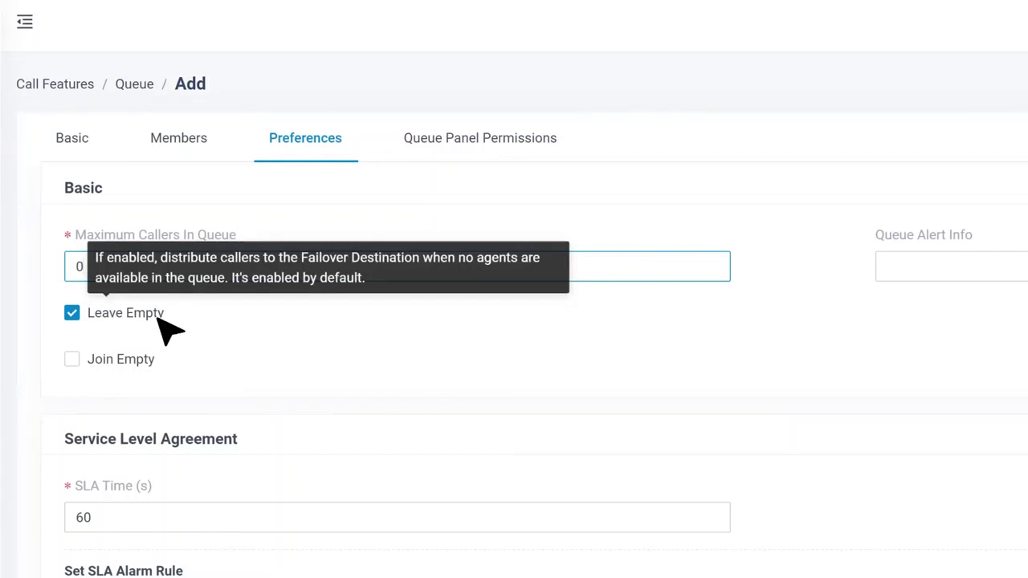
left_click(74, 363)
mouse_move(127, 363)
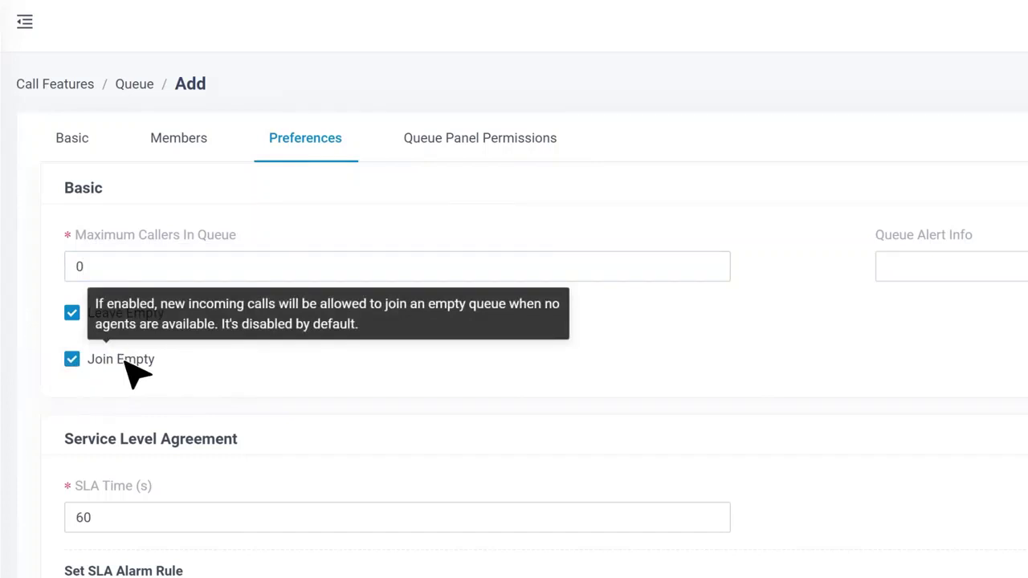
scroll(333, 466, "up", 1)
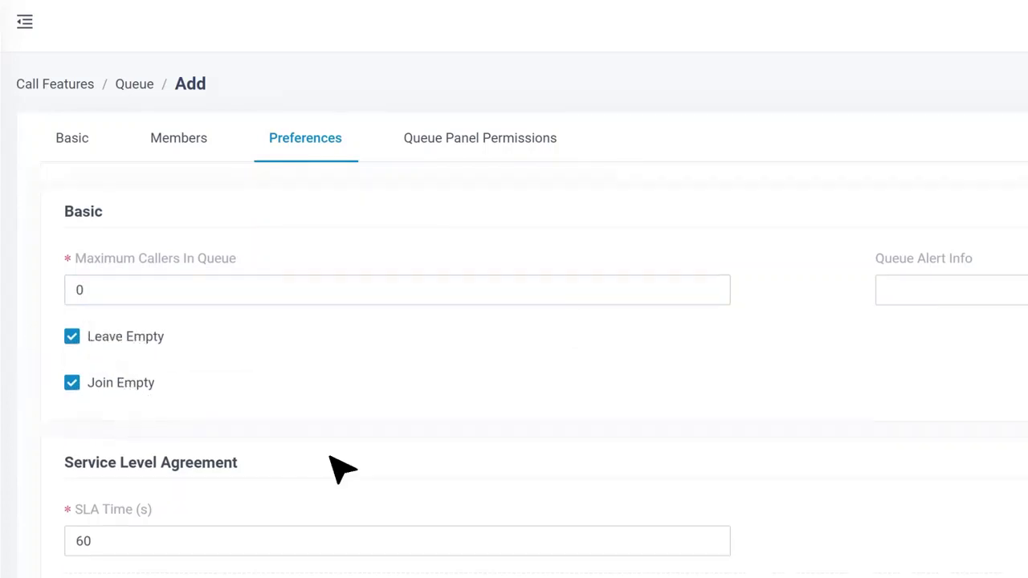
scroll(342, 468, "down", 6)
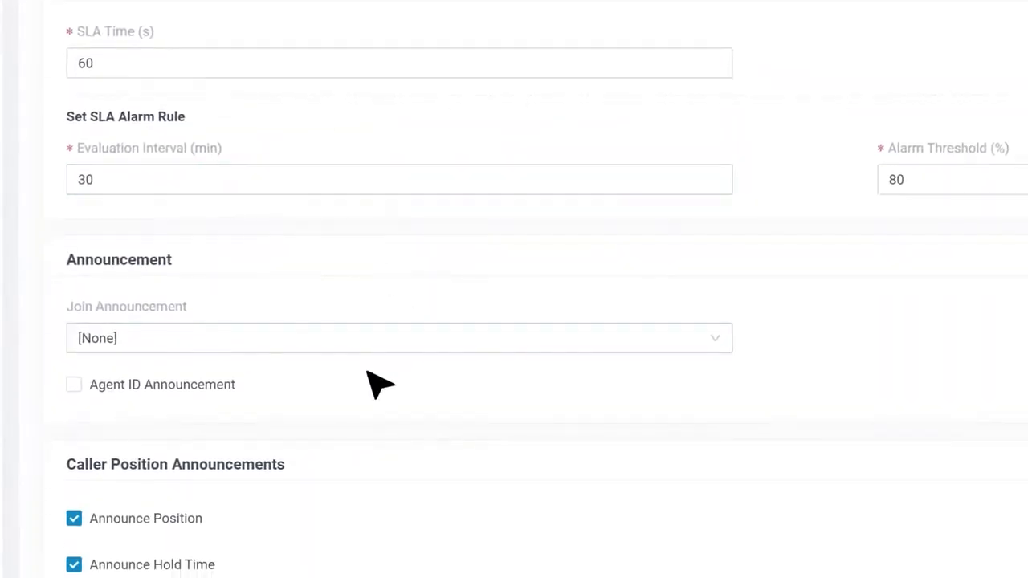
- Choose IVR.wav as the queue's Join Announcement prompt
left_click(717, 347)
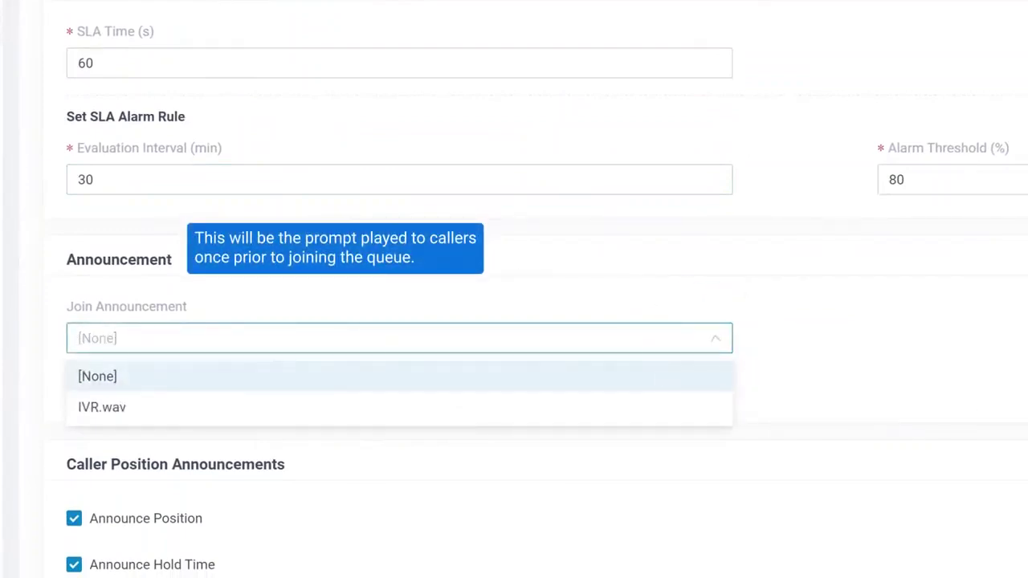
left_click(695, 403)
left_click(695, 403)
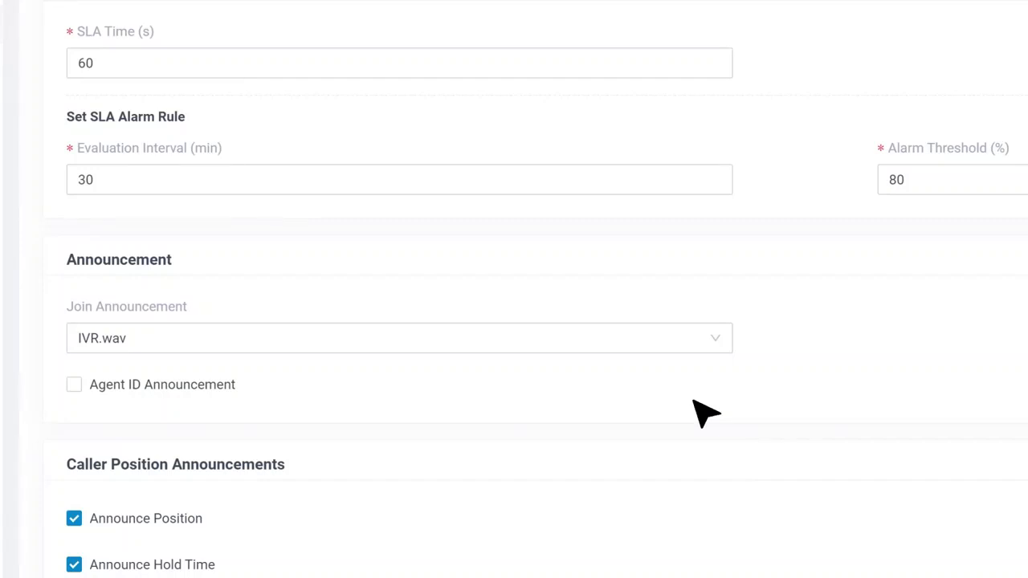
scroll(417, 346, "down", 3)
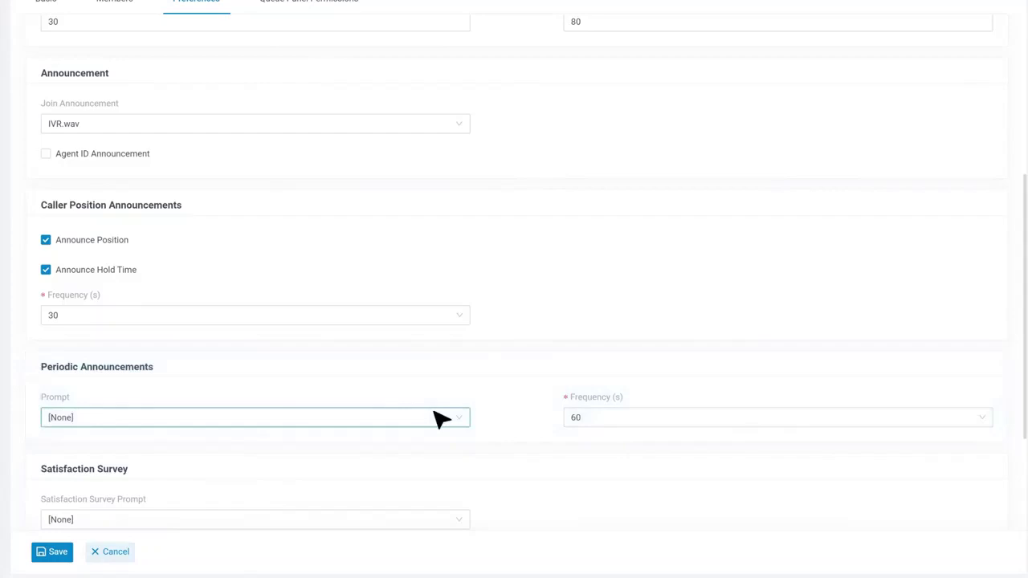
scroll(452, 358, "down", 2)
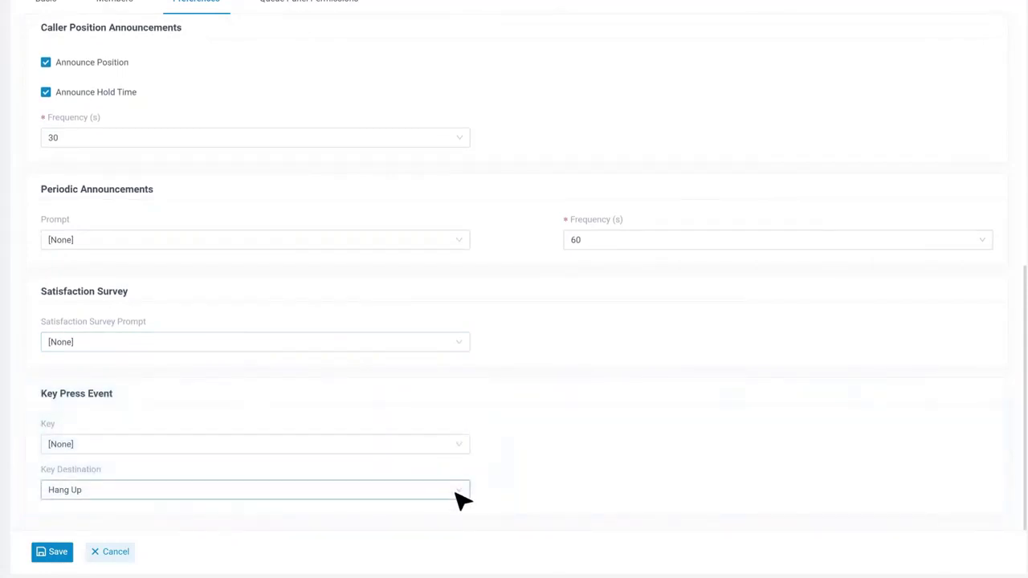
- Set the Key Press Event's Key Destination to Group Voicemail
left_click(454, 492)
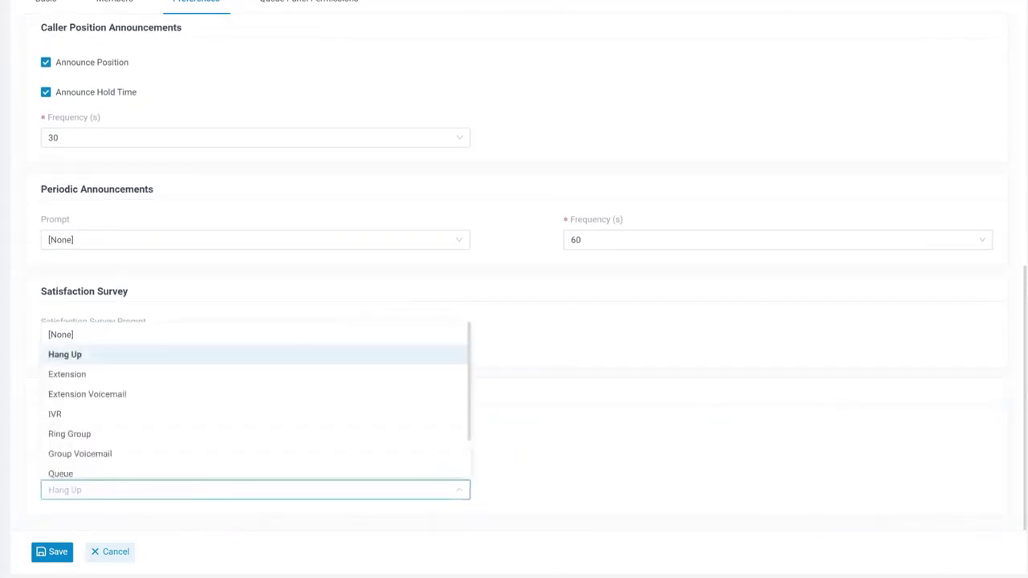
left_click(452, 455)
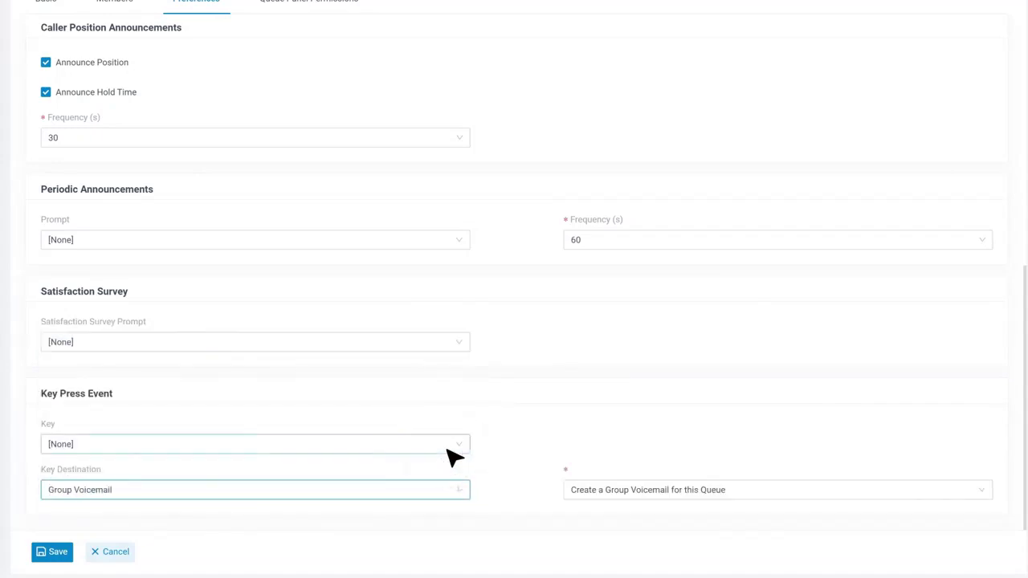
left_click(504, 483)
scroll(498, 390, "up", 3)
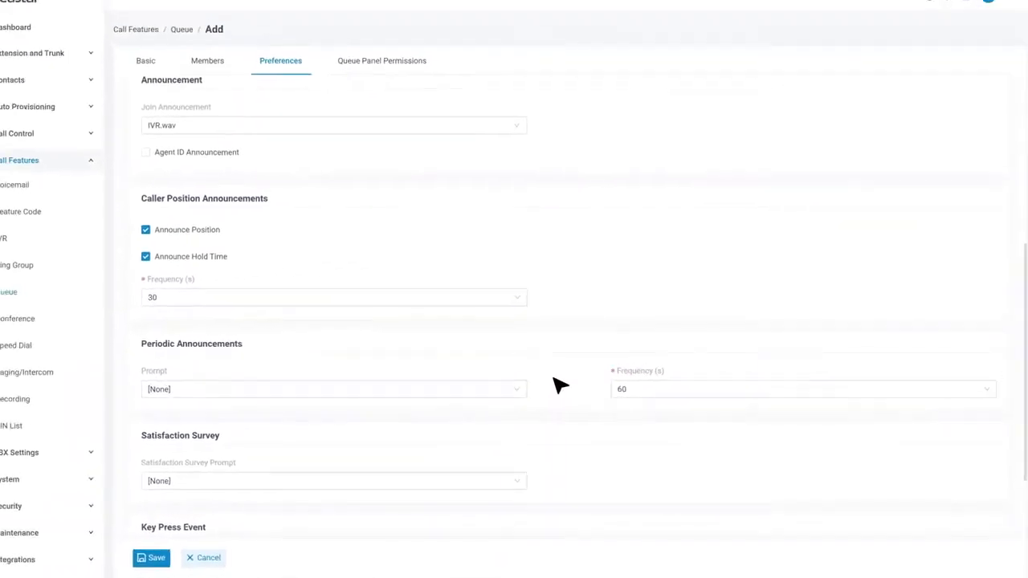
scroll(506, 360, "up", 3)
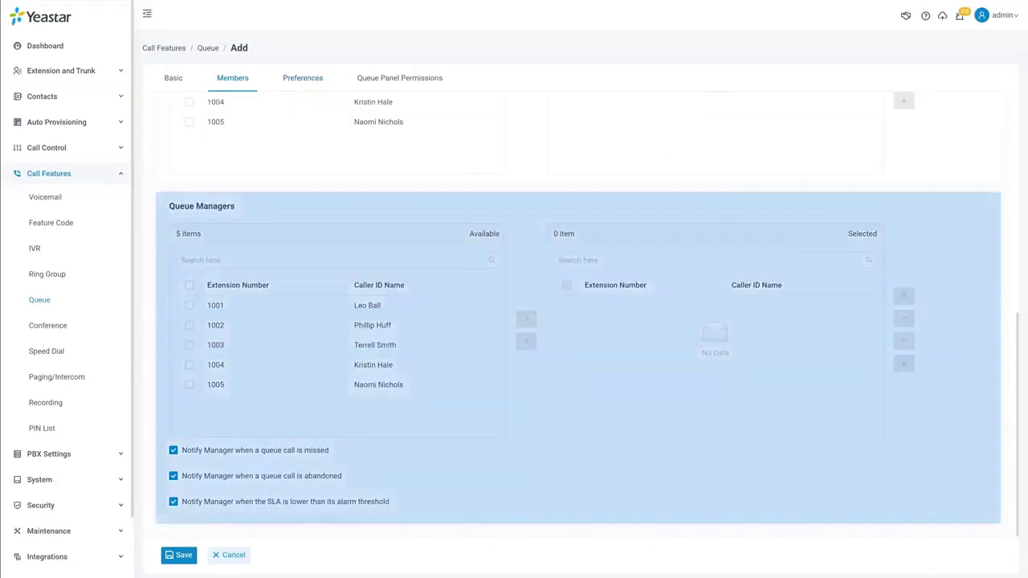